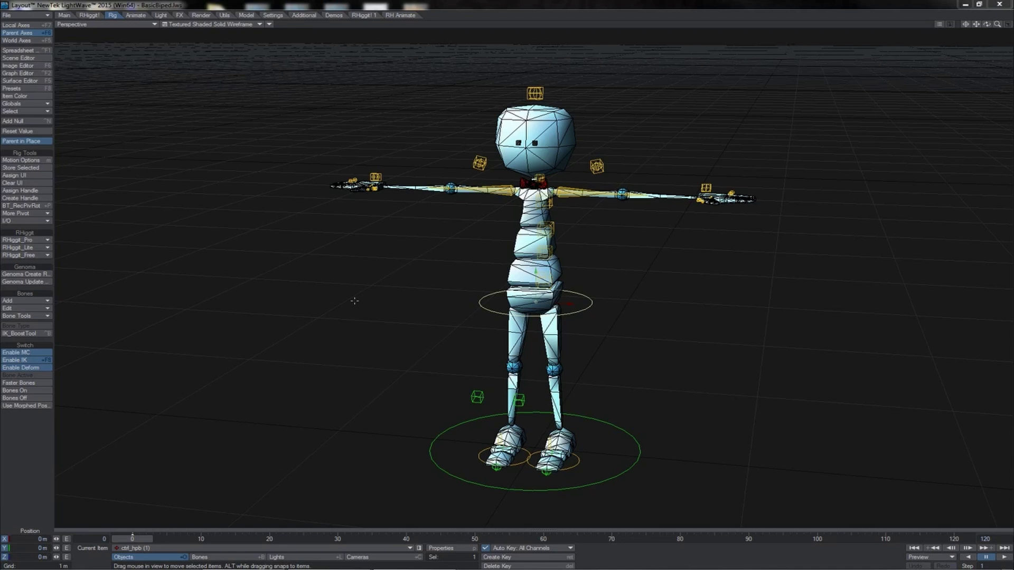
# Marquee-select only the seven controls around the right hand (Sel 7)
pyautogui.click(740, 134)
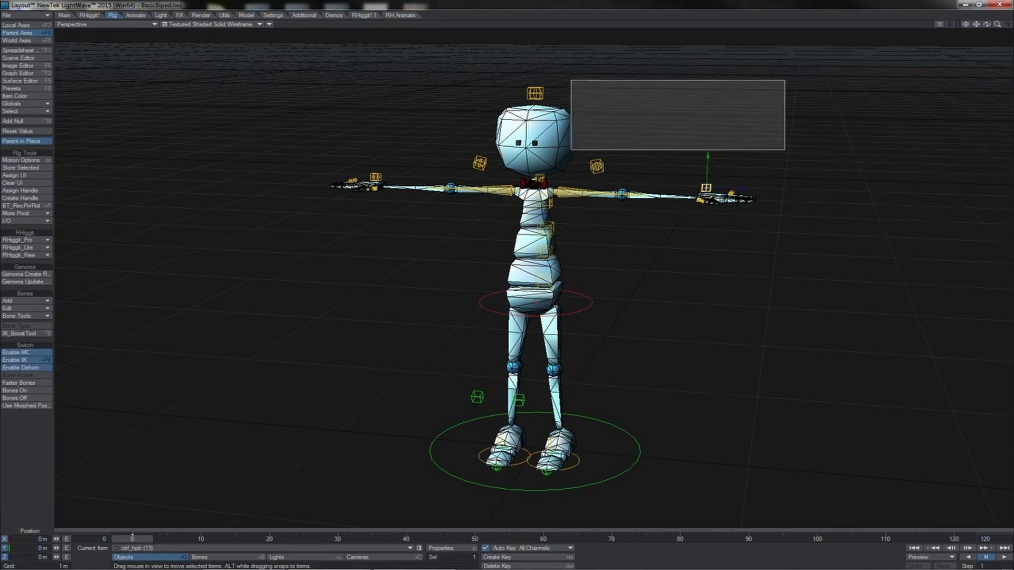
pyautogui.moveTo(296, 469); pyautogui.dragTo(296, 483)
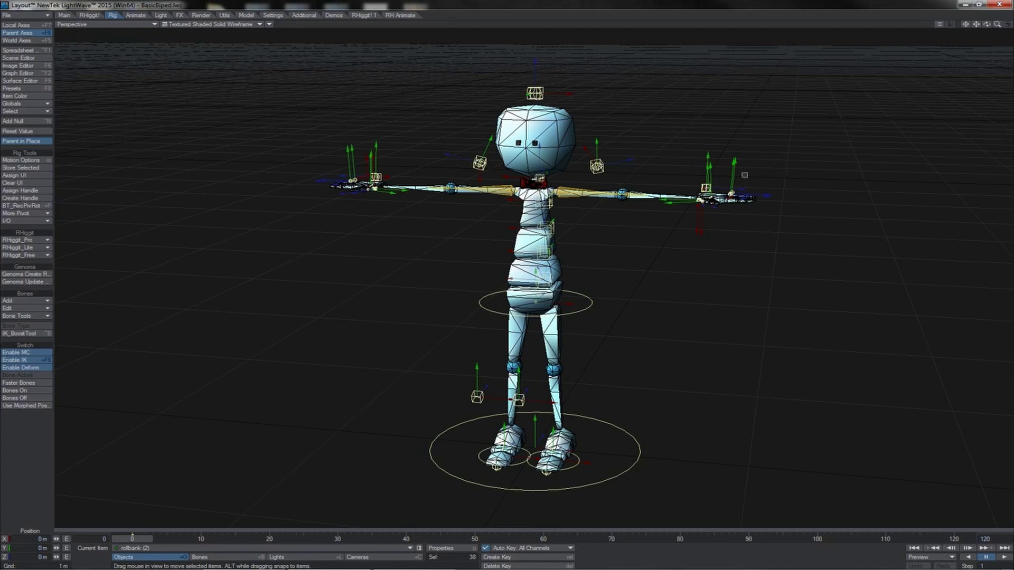
pyautogui.moveTo(746, 172); pyautogui.dragTo(697, 214, button='right')
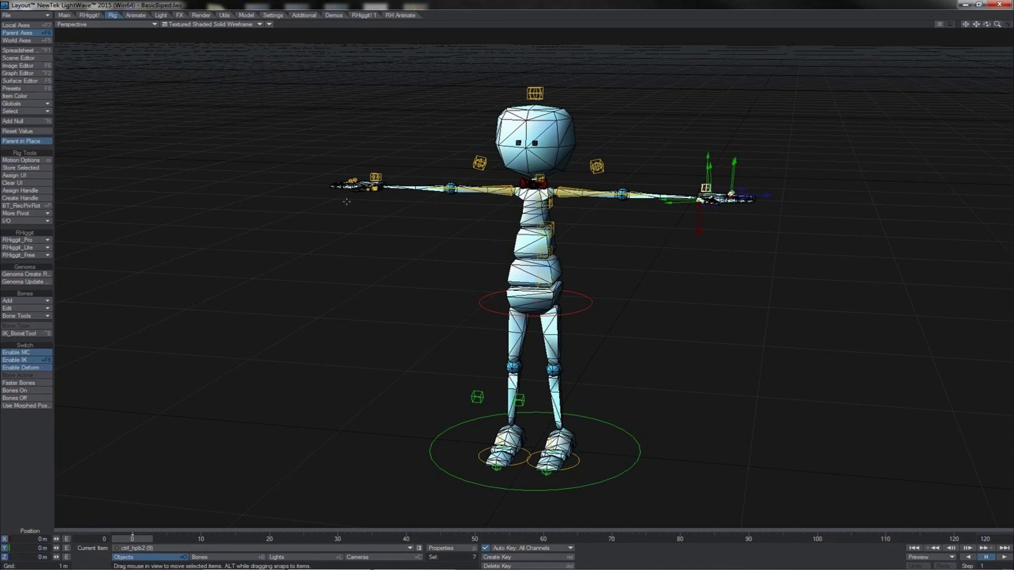
# Save the current right-hand controls as a selection set named 'hand'
pyautogui.click(420, 550)
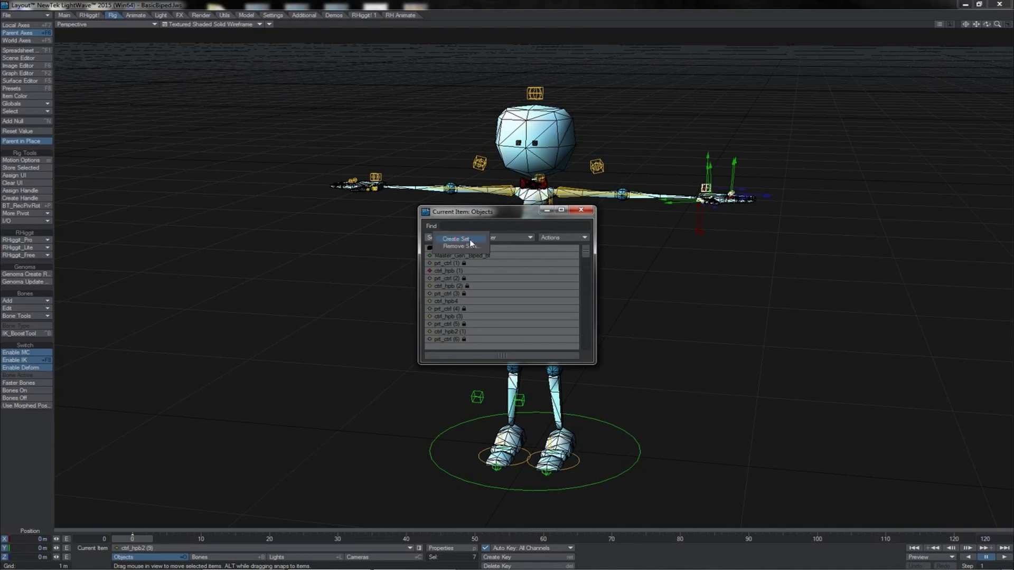
pyautogui.click(470, 241)
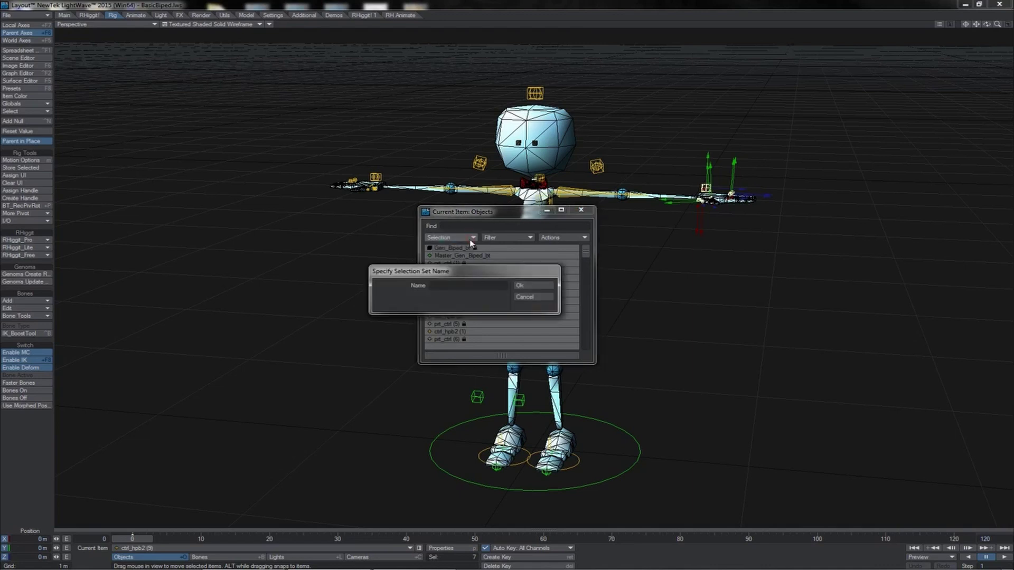
pyautogui.write('hand')
pyautogui.press('Return')
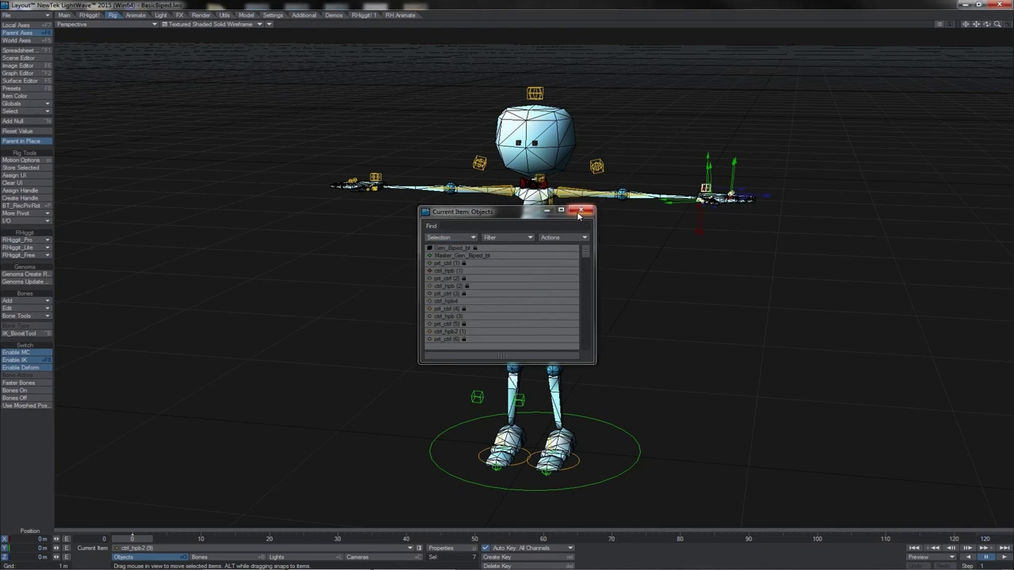
pyautogui.click(581, 209)
# Select the hip ring instead, then recall the 'hand' set to reselect the seven controls
pyautogui.click(580, 301)
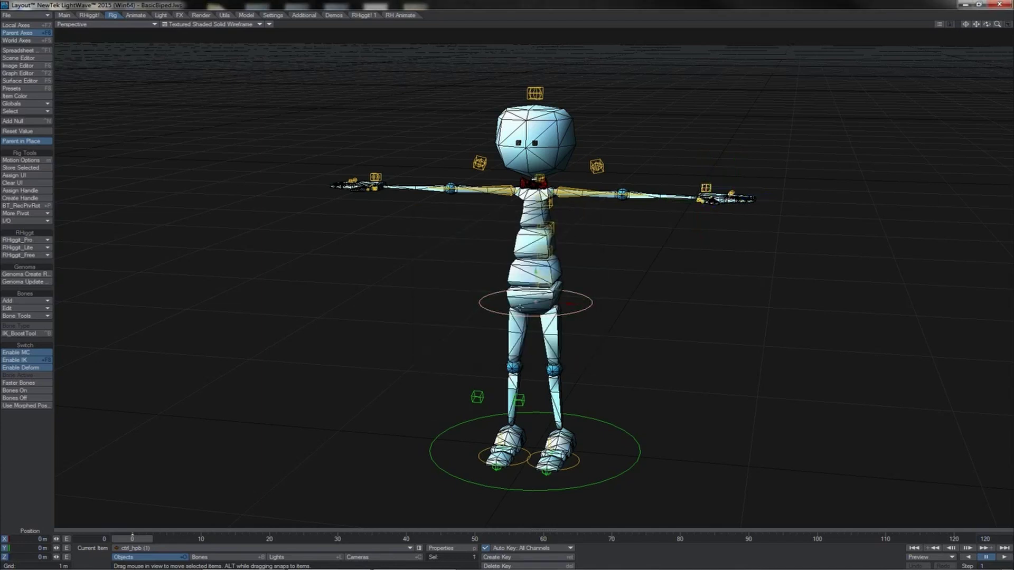
pyautogui.click(419, 549)
pyautogui.click(442, 238)
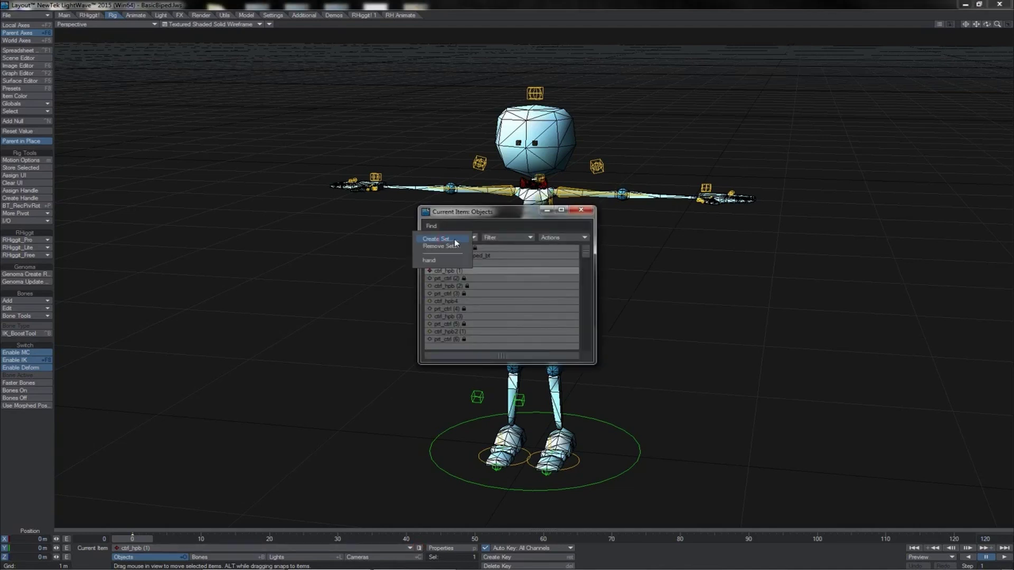
pyautogui.click(447, 262)
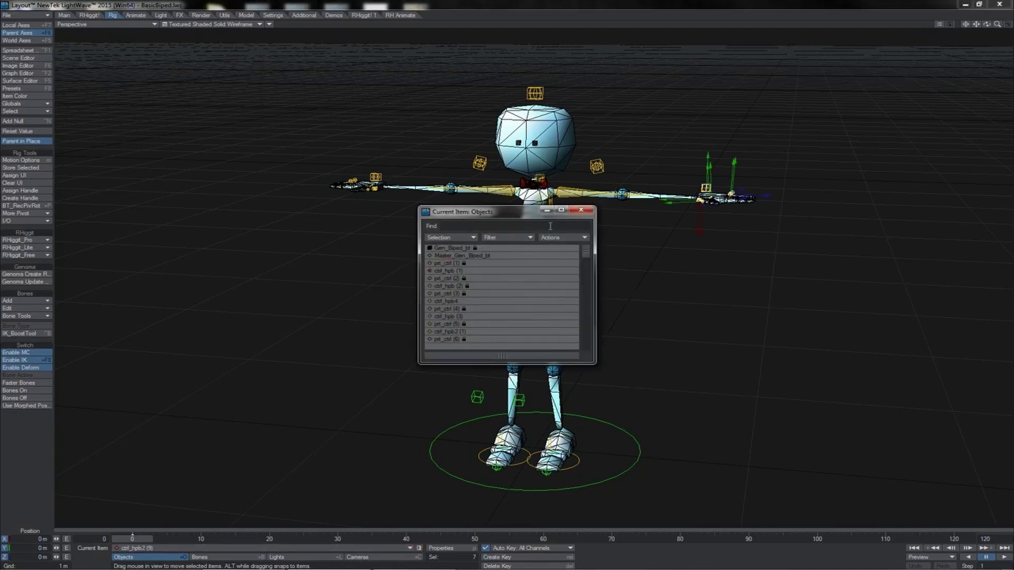
# Close the object list, open the Scene Editor, and marquee-select the right foot controls
pyautogui.click(580, 211)
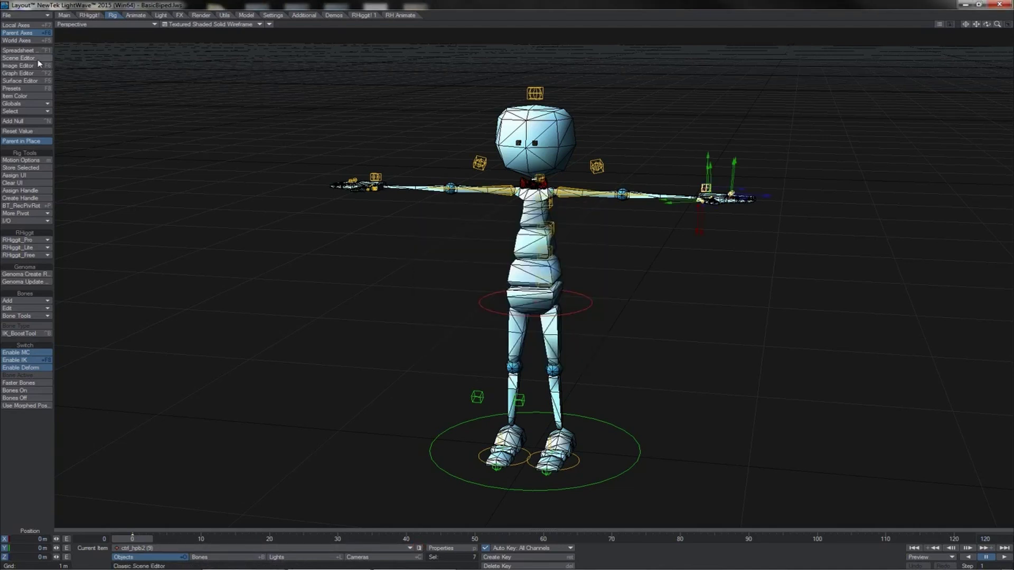
pyautogui.click(37, 59)
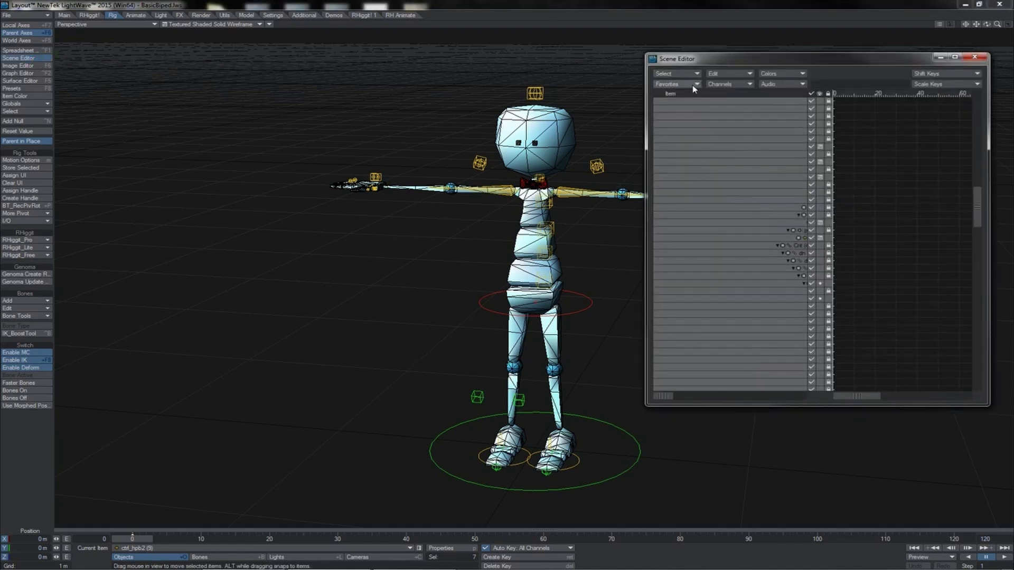
pyautogui.click(551, 460)
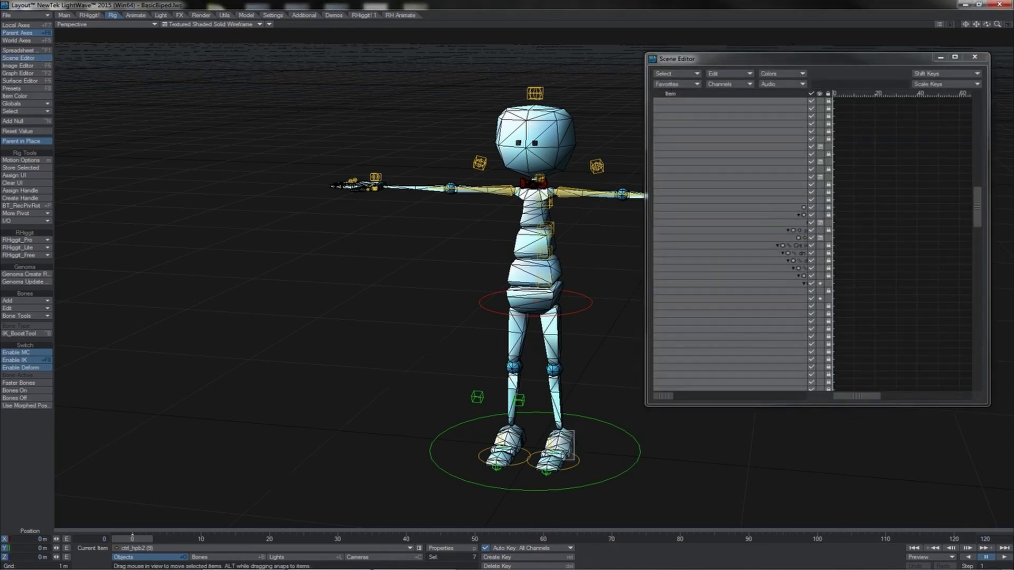
pyautogui.moveTo(574, 489); pyautogui.dragTo(575, 480)
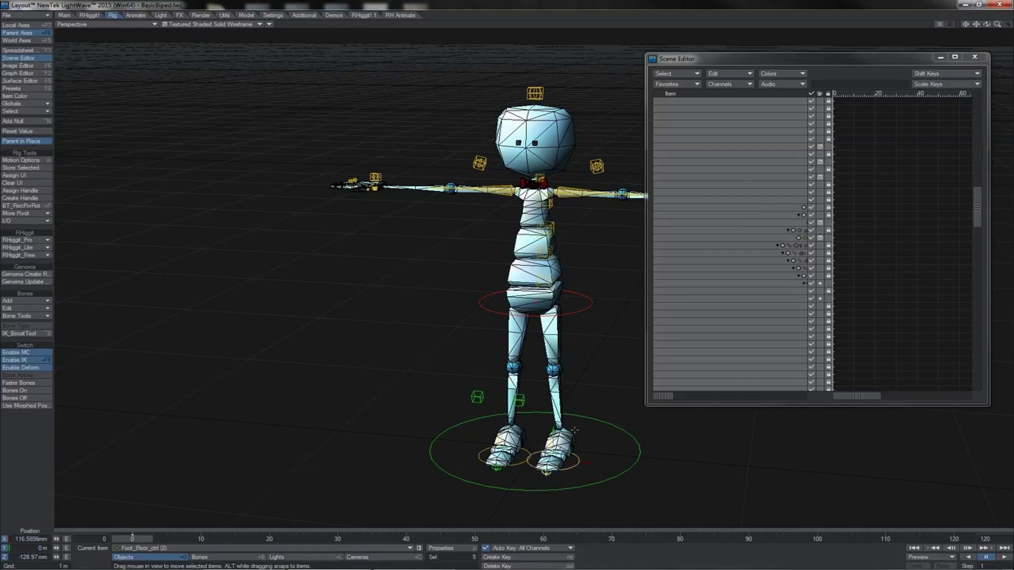
# Save the foot controls as favorites set 'Foot' and reselect them from it
pyautogui.click(689, 83)
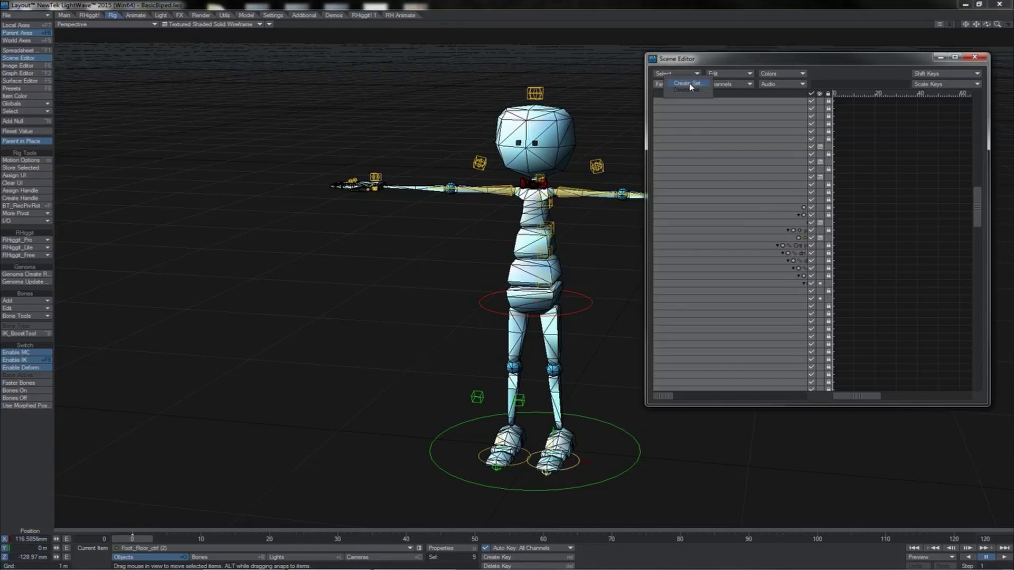
pyautogui.click(698, 84)
pyautogui.write('Foot')
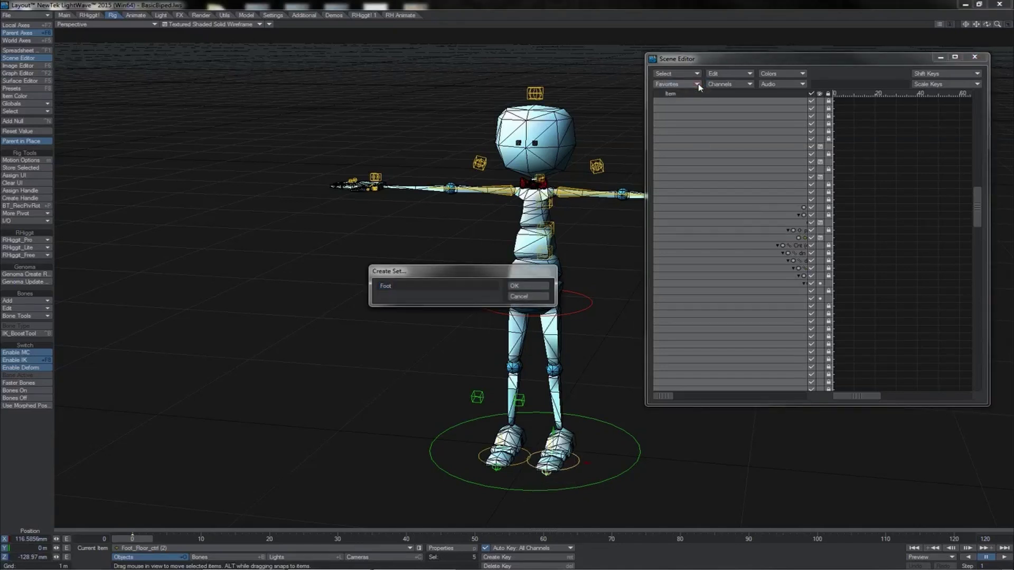
pyautogui.press('Return')
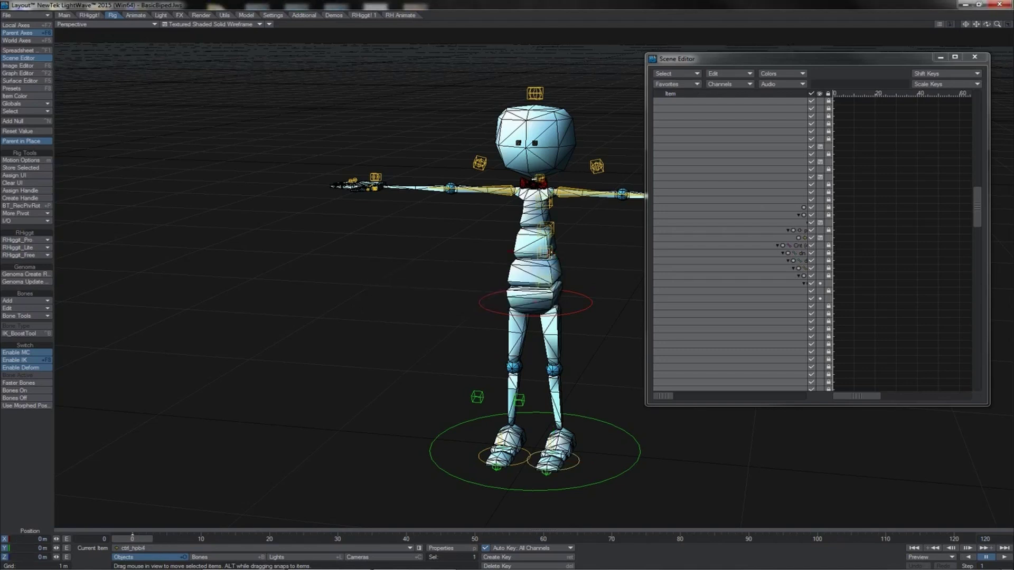
pyautogui.click(688, 84)
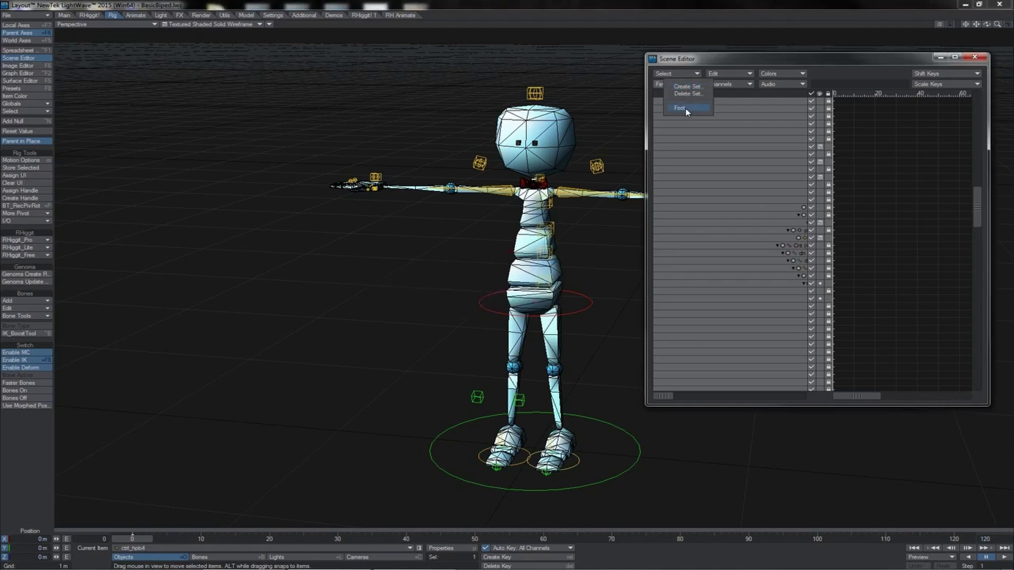
pyautogui.click(685, 109)
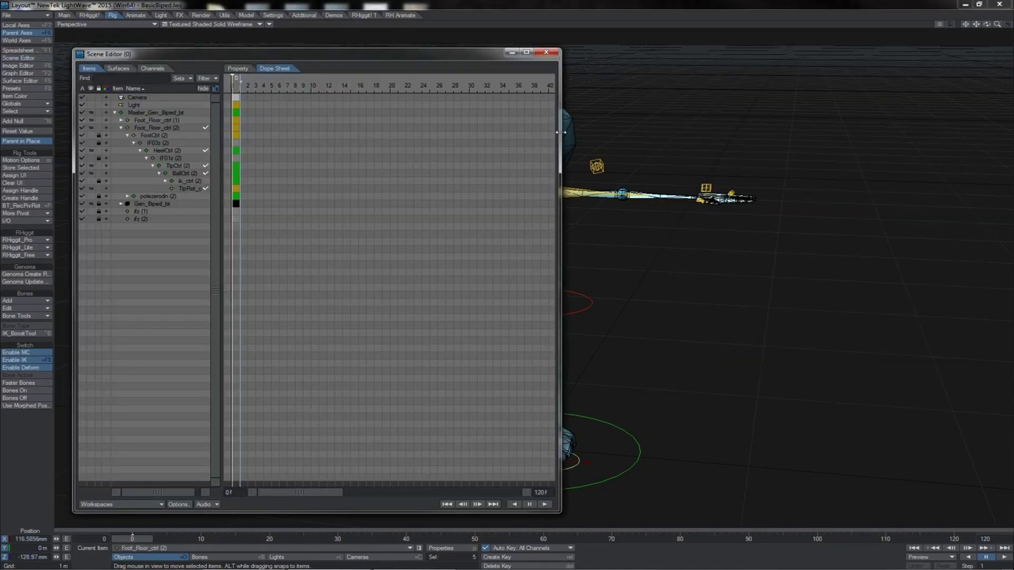
# Narrow the Scene Editor to reveal the whole biped and select the head controls
pyautogui.moveTo(561, 132); pyautogui.dragTo(313, 146)
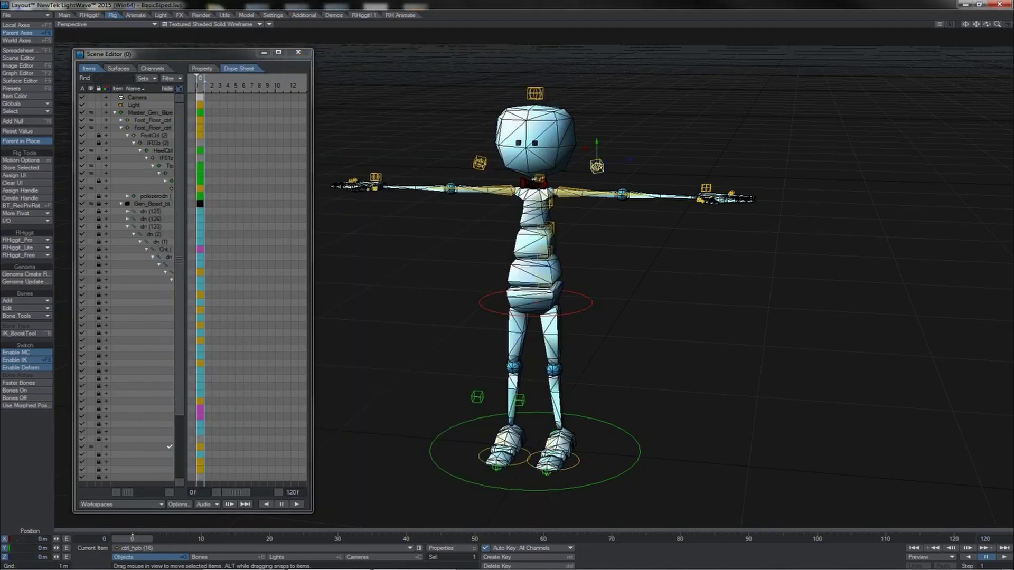
pyautogui.click(480, 163)
pyautogui.click(535, 93)
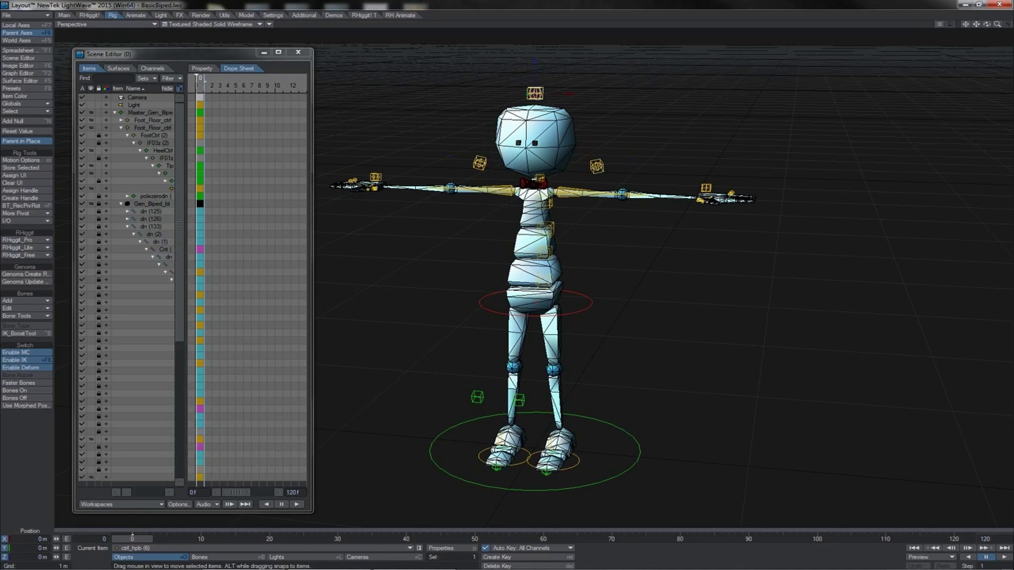
pyautogui.click(598, 167)
# Pick Master_Gen_Biped_bt and two more list items, then box-select the three spine controls from the side
pyautogui.click(156, 116)
pyautogui.keyDown('ctrl'); pyautogui.click(159, 128); pyautogui.keyUp('ctrl')
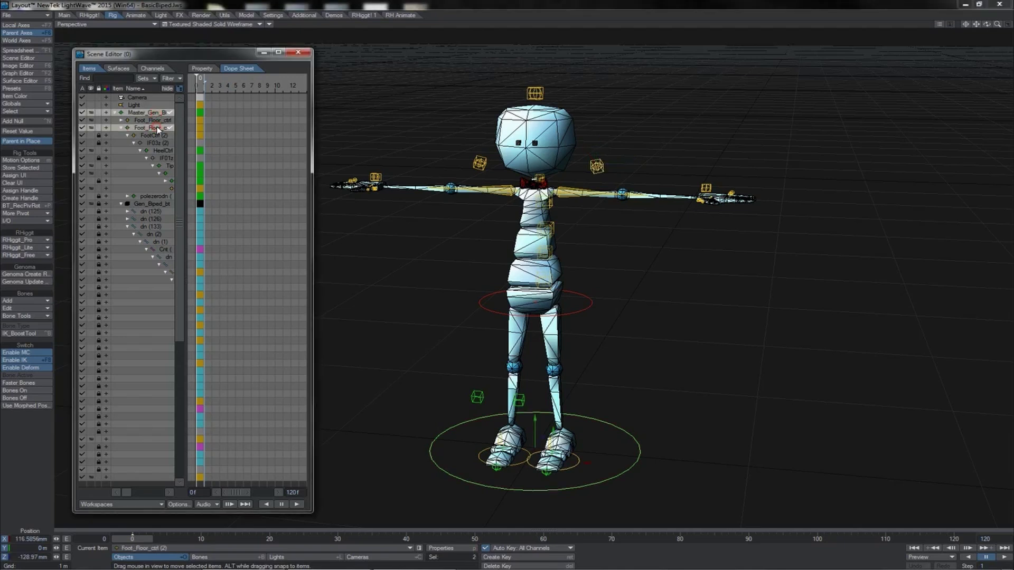
pyautogui.keyDown('ctrl'); pyautogui.click(160, 143); pyautogui.keyUp('ctrl')
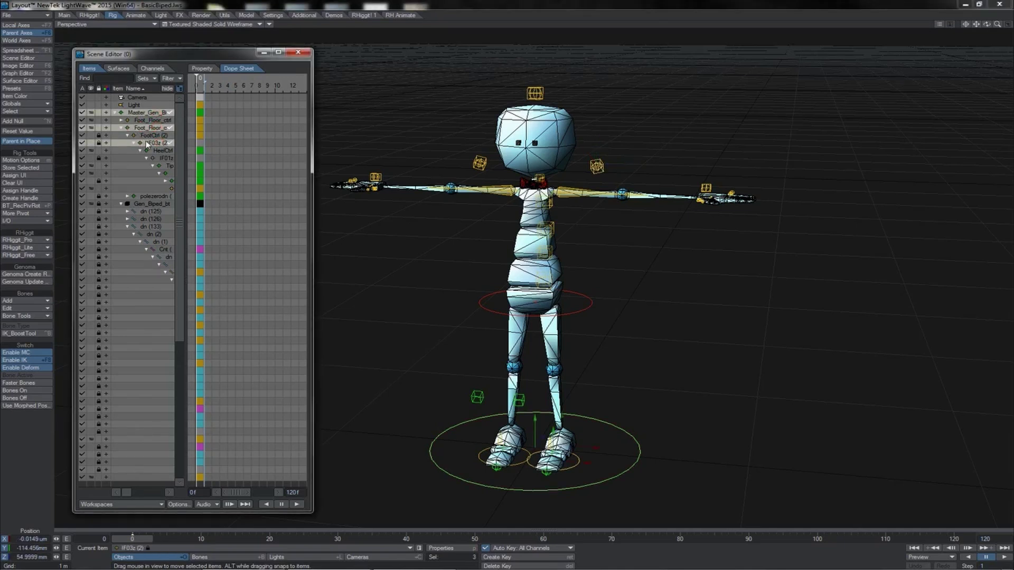
pyautogui.keyDown('alt'); pyautogui.moveTo(476, 168); pyautogui.dragTo(603, 168); pyautogui.keyUp('alt')
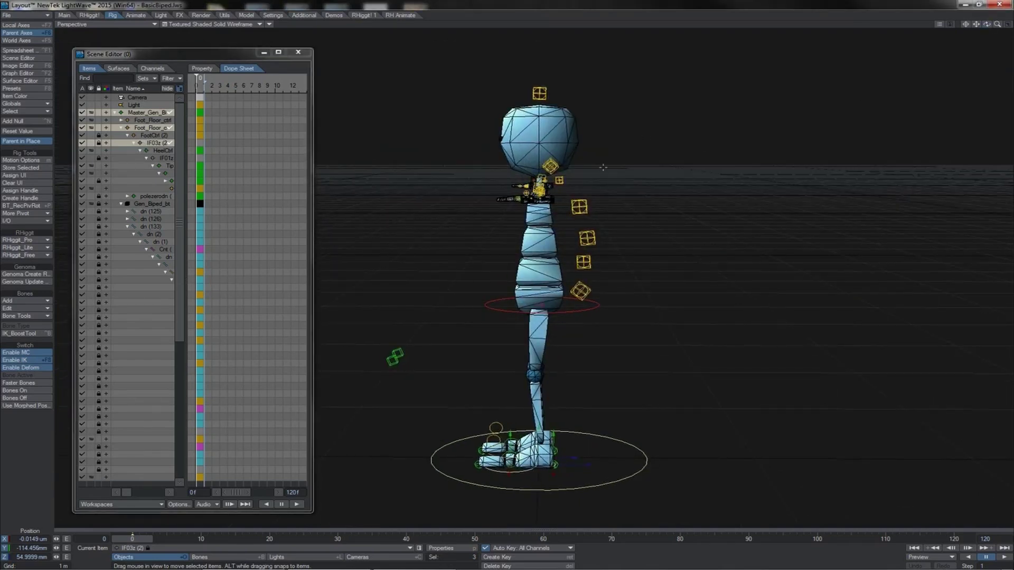
pyautogui.moveTo(605, 188); pyautogui.dragTo(575, 273, button='right')
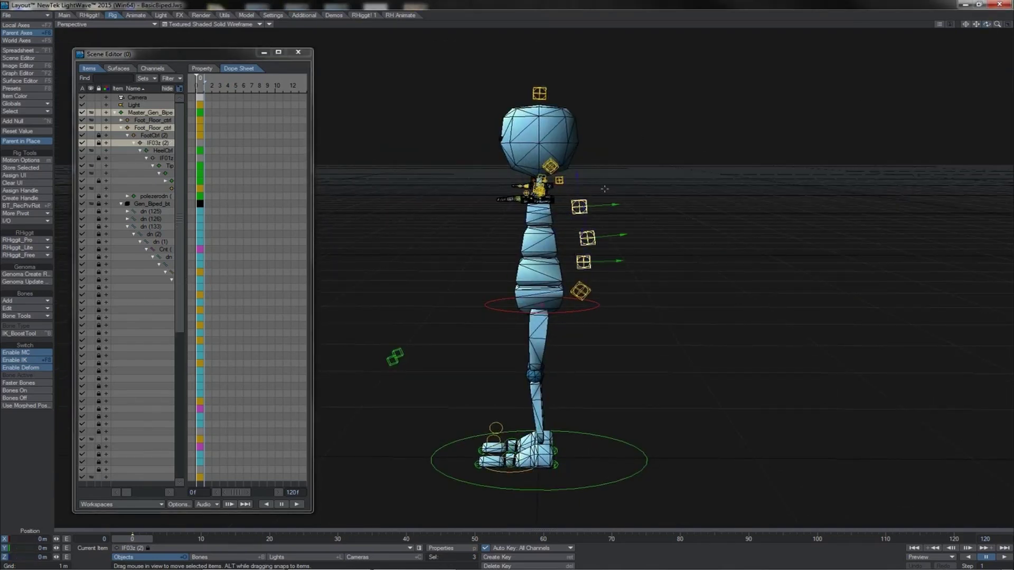
# Sync the Scene Editor list to the viewport selection and save the spine controls as set 'Spine'
pyautogui.rightClick(160, 153)
pyautogui.moveTo(157, 158)
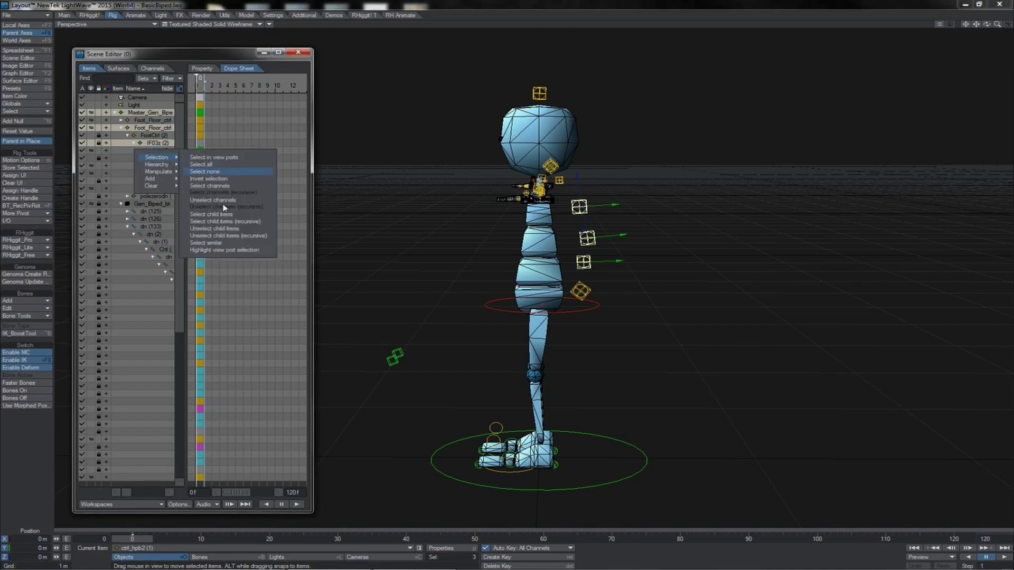
pyautogui.click(226, 249)
pyautogui.click(170, 89)
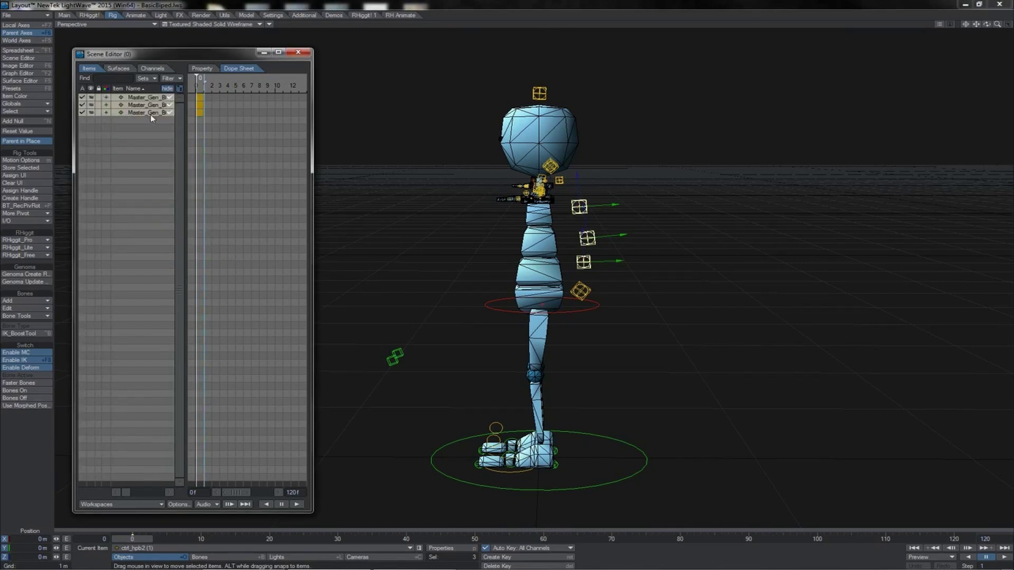
pyautogui.click(154, 80)
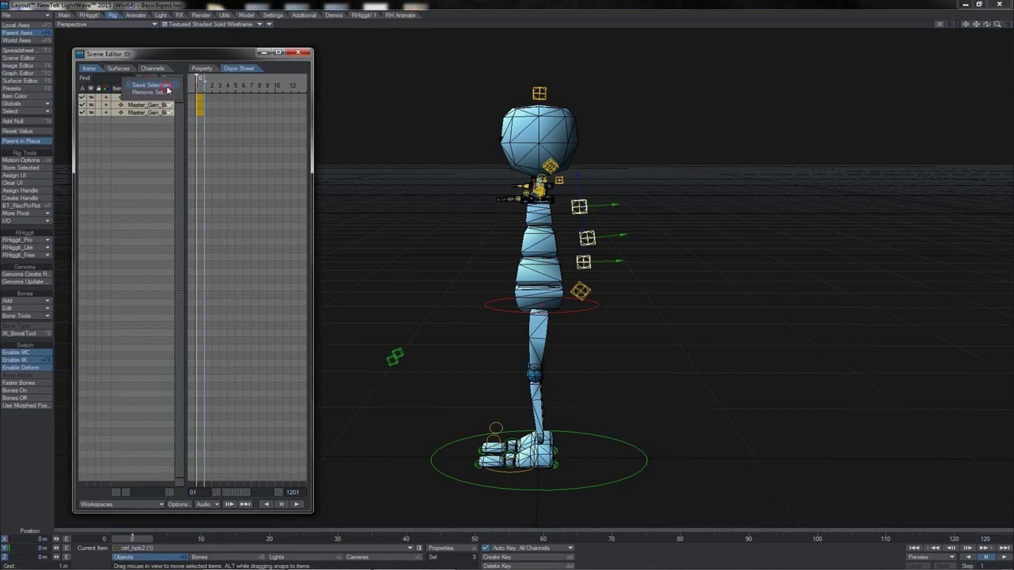
pyautogui.click(151, 85)
pyautogui.write('Spine')
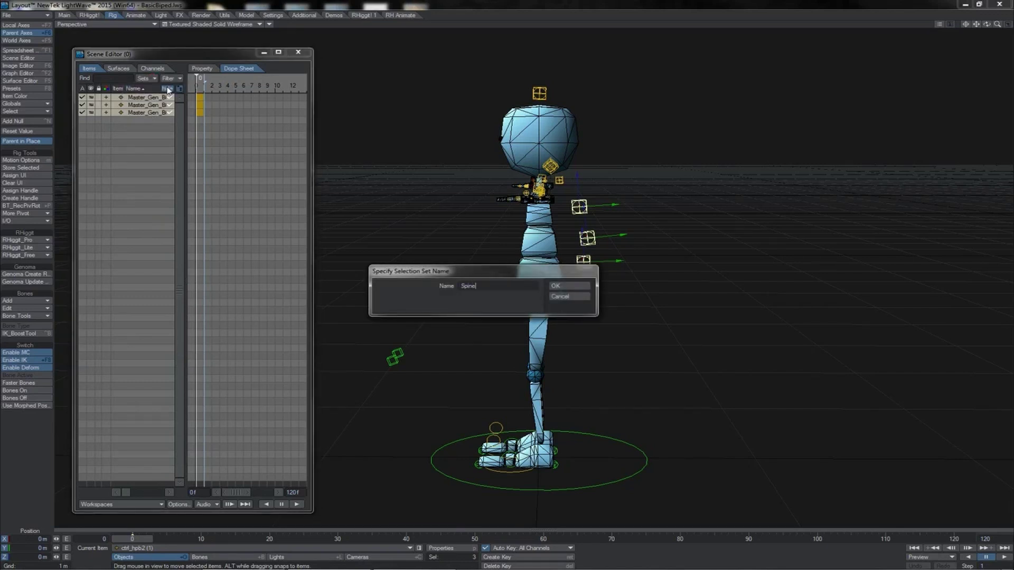
pyautogui.press('Return')
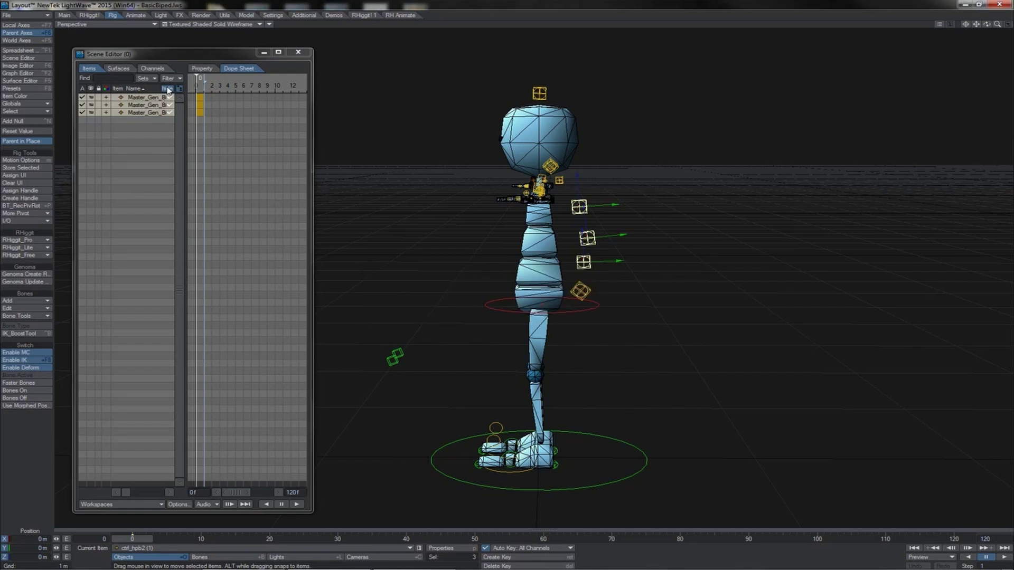
# Select the hip ring, show all items again, and recall the Spine set
pyautogui.click(598, 306)
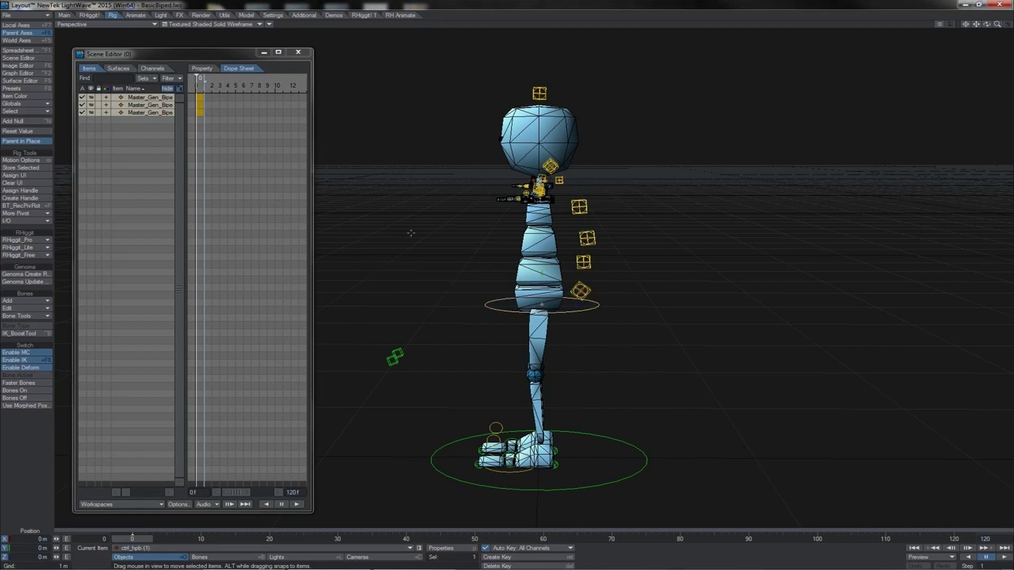
pyautogui.click(168, 88)
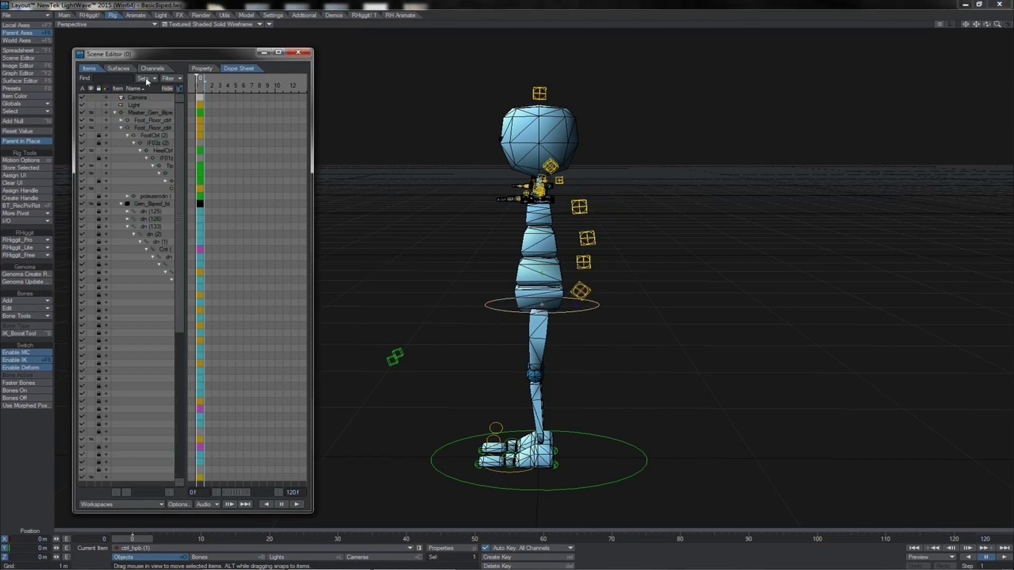
pyautogui.click(143, 79)
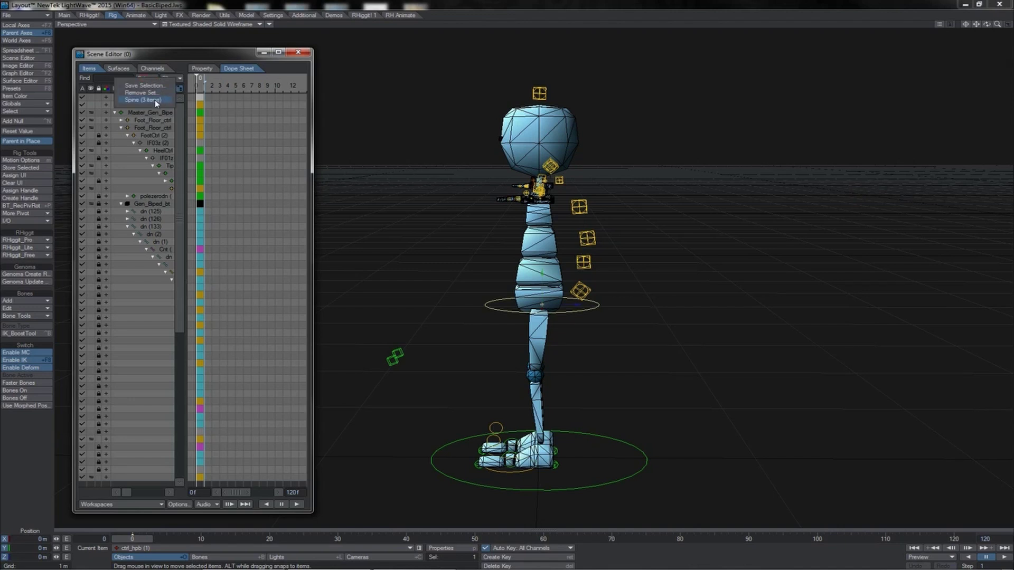
pyautogui.click(155, 100)
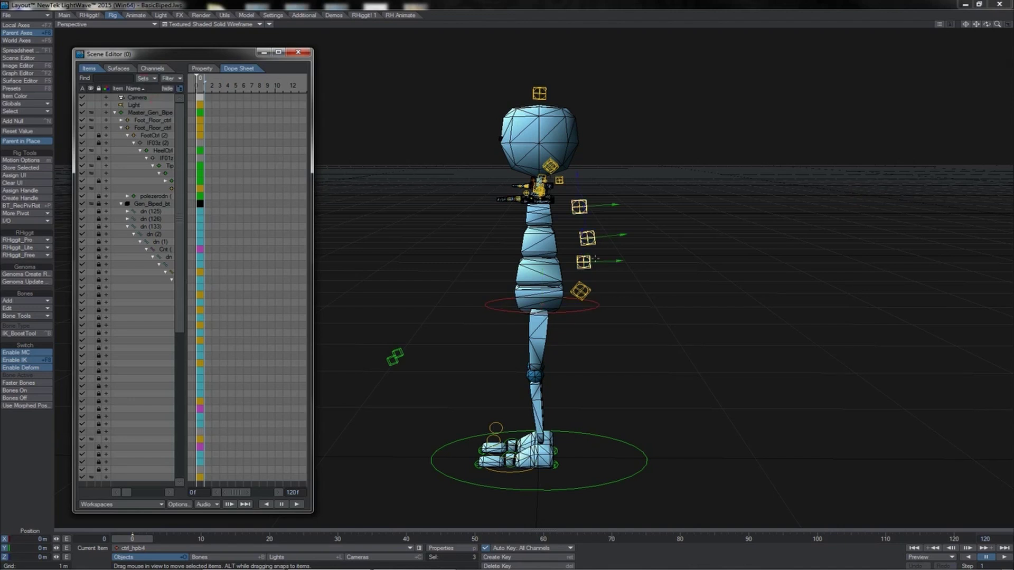
# Orbit to a front three-quarter view and show the saved sets in the Current Item list
pyautogui.keyDown('alt'); pyautogui.moveTo(596, 245); pyautogui.dragTo(985, 27); pyautogui.keyUp('alt')
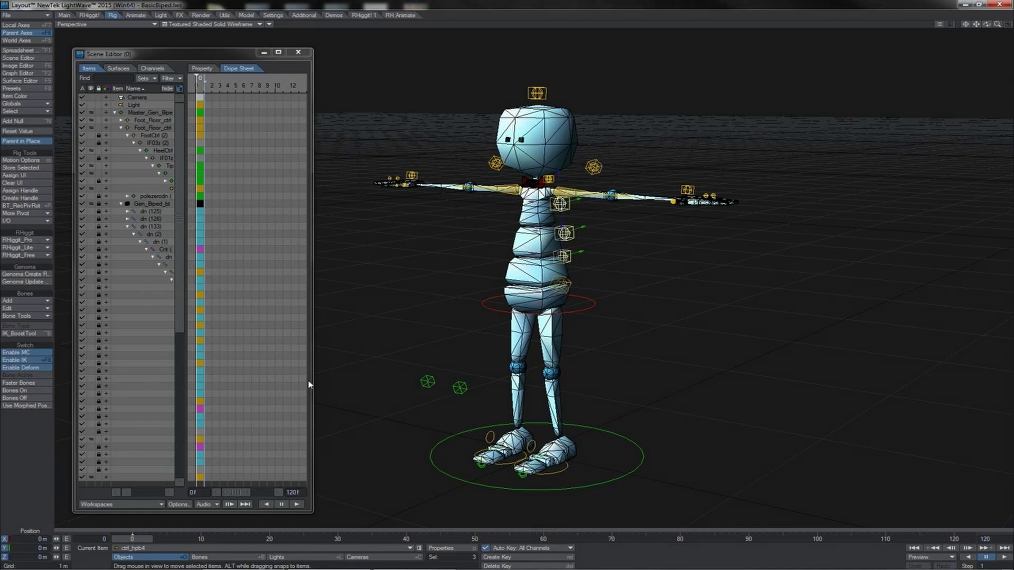
pyautogui.click(410, 548)
pyautogui.click(452, 237)
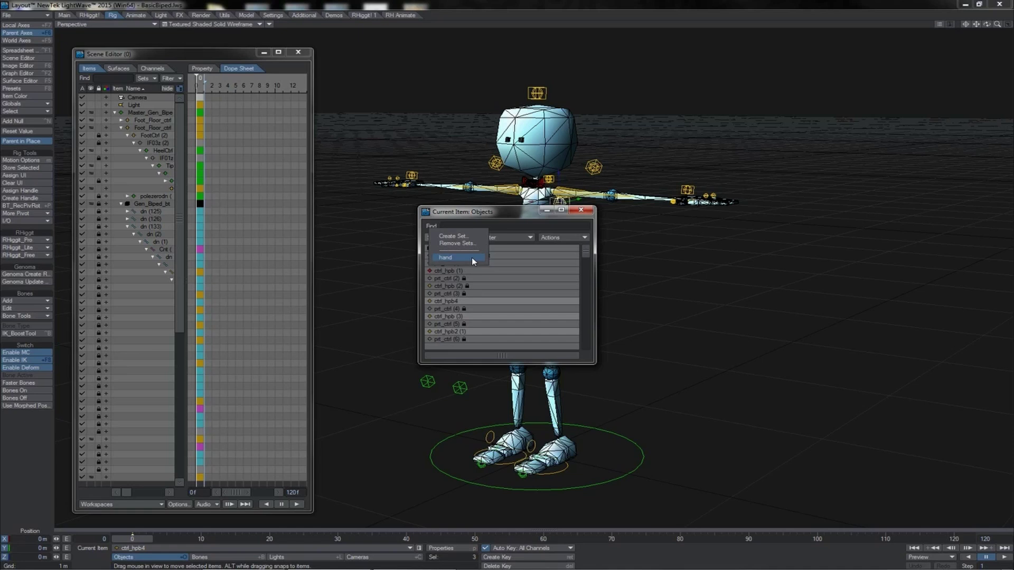
# Dismiss the selection set choices and close the Current Item: Objects window
pyautogui.click(471, 258)
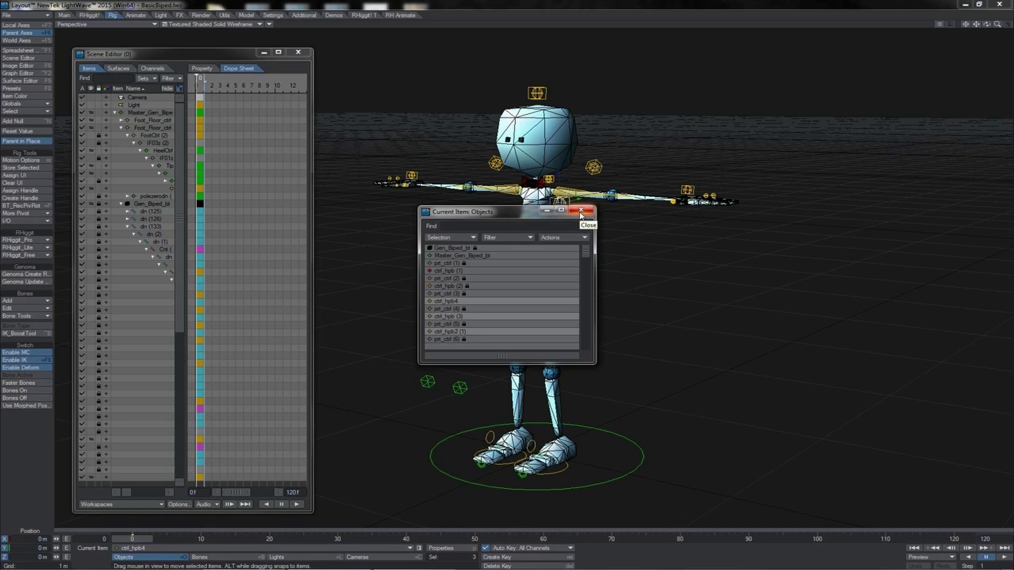
pyautogui.click(581, 211)
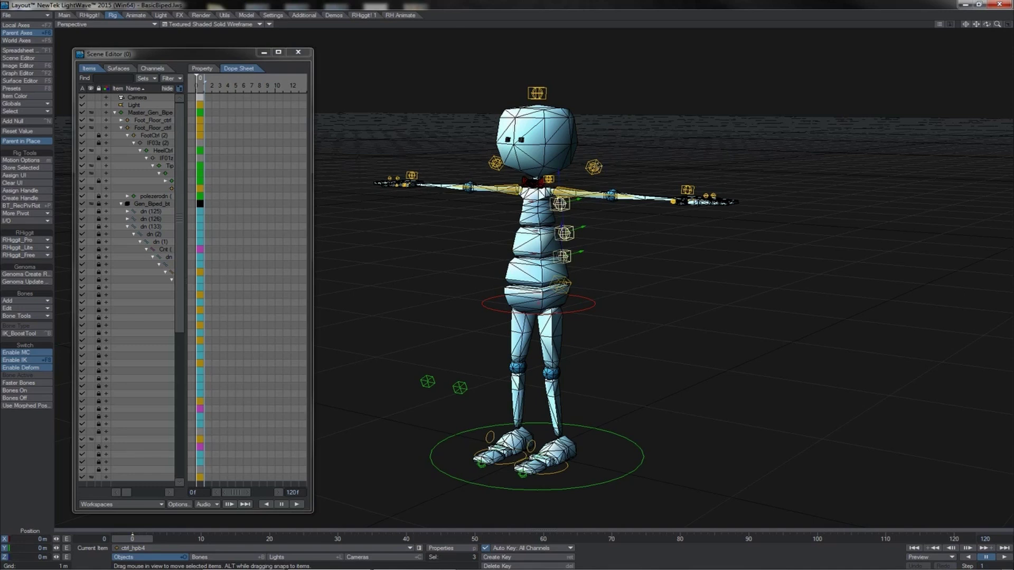
# Select the head, neck and chest controls, then switch to bones and select chest bone dn (132)
pyautogui.click(594, 167)
pyautogui.click(549, 178)
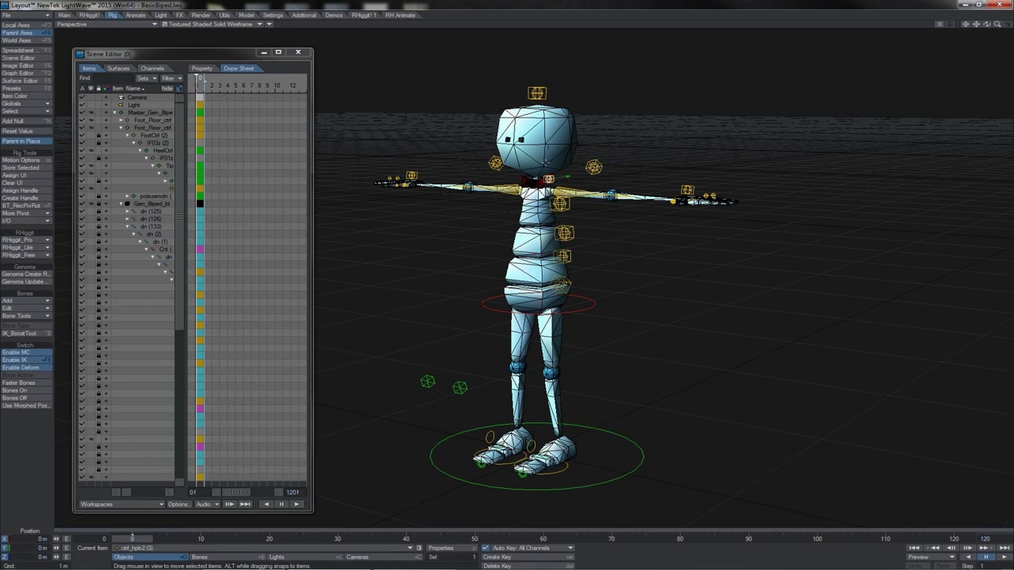
pyautogui.click(537, 94)
pyautogui.click(564, 233)
pyautogui.hotkey('shift', 'b')
pyautogui.click(579, 195)
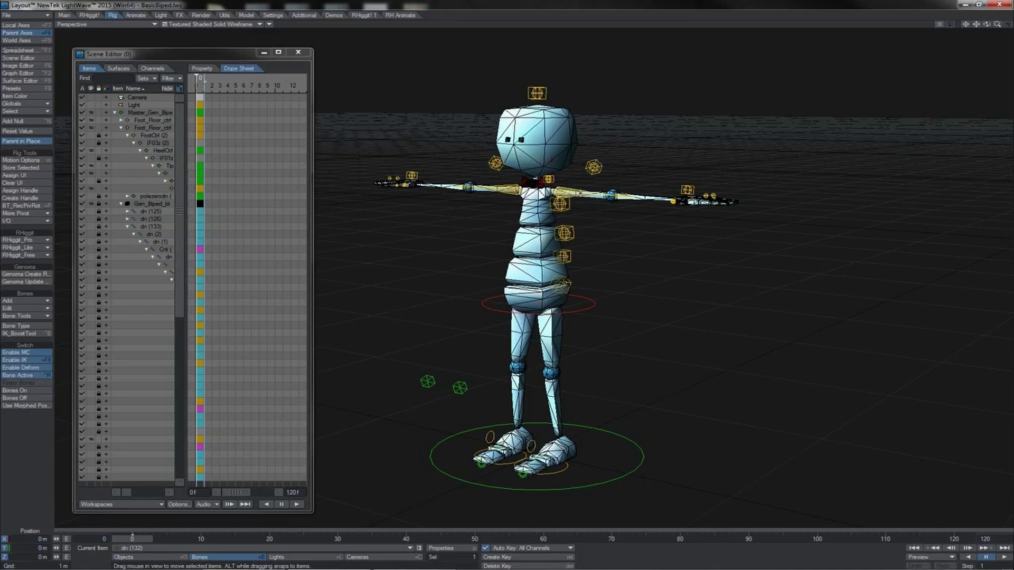
# Select both Foot_Floor_ctrl items and dn (133) in the list, then close the Scene Editor
pyautogui.click(148, 127)
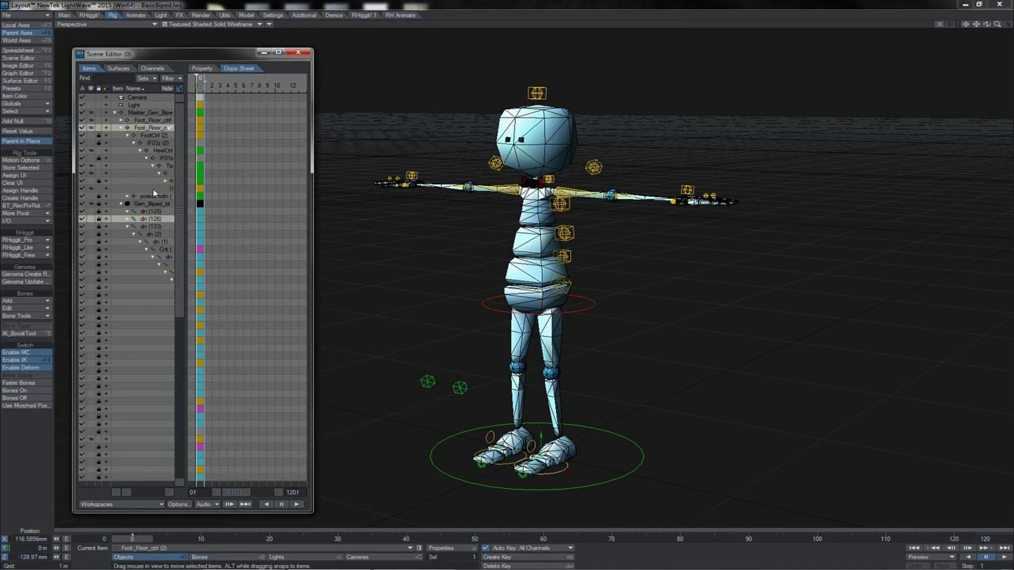
pyautogui.keyDown('ctrl'); pyautogui.click(149, 121); pyautogui.keyUp('ctrl')
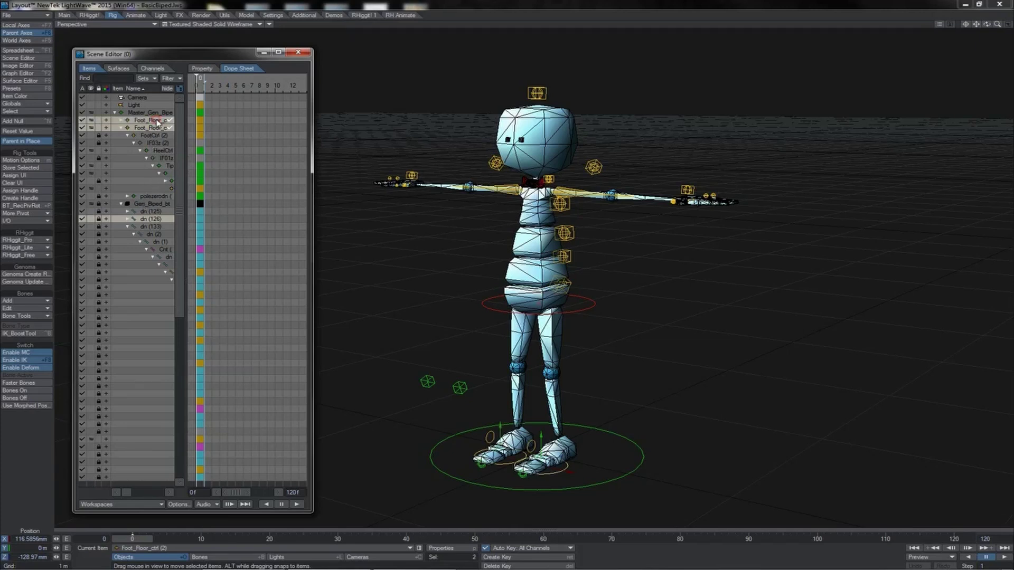
pyautogui.keyDown('ctrl'); pyautogui.click(146, 227); pyautogui.keyUp('ctrl')
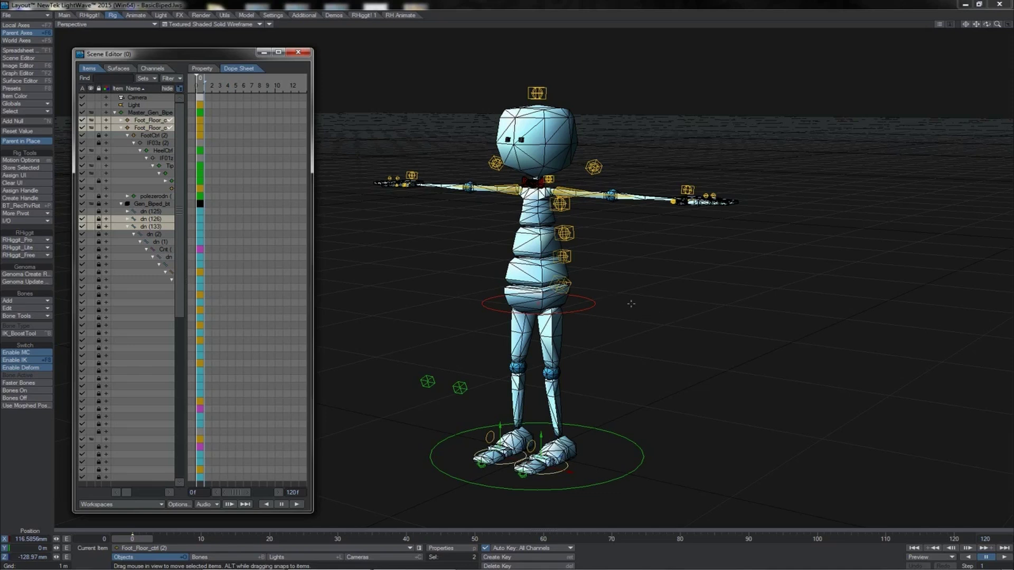
pyautogui.click(21, 58)
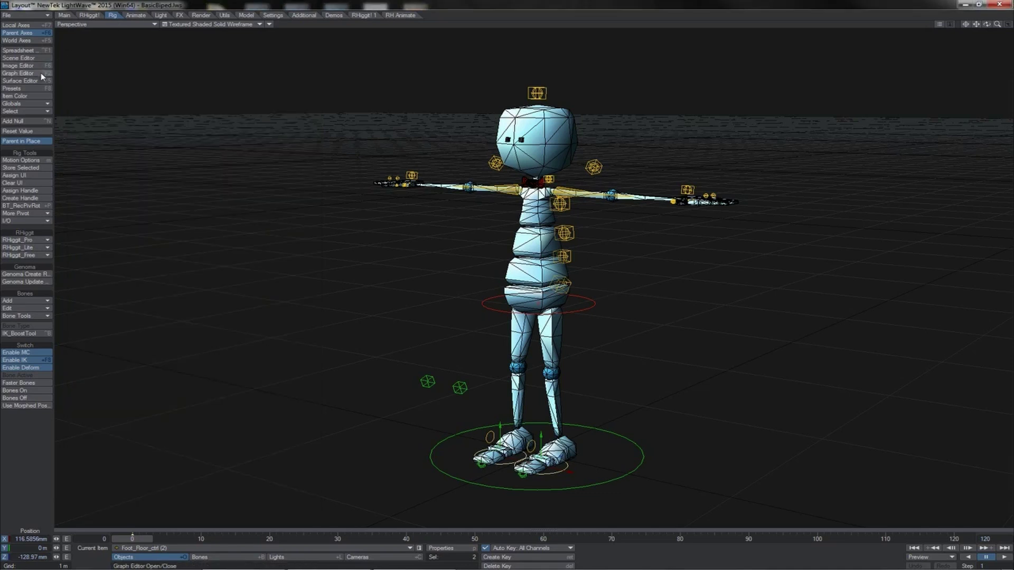
# In the Graph Editor, select every channel of the head and neck controls and save a favorite channel set
pyautogui.click(21, 73)
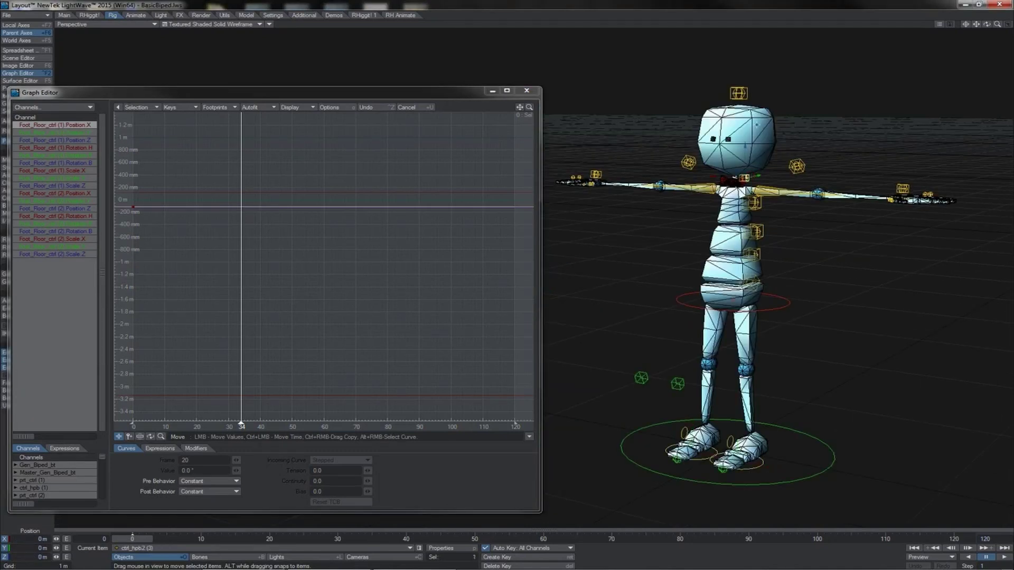
pyautogui.keyDown('shift'); pyautogui.click(738, 93); pyautogui.keyUp('shift')
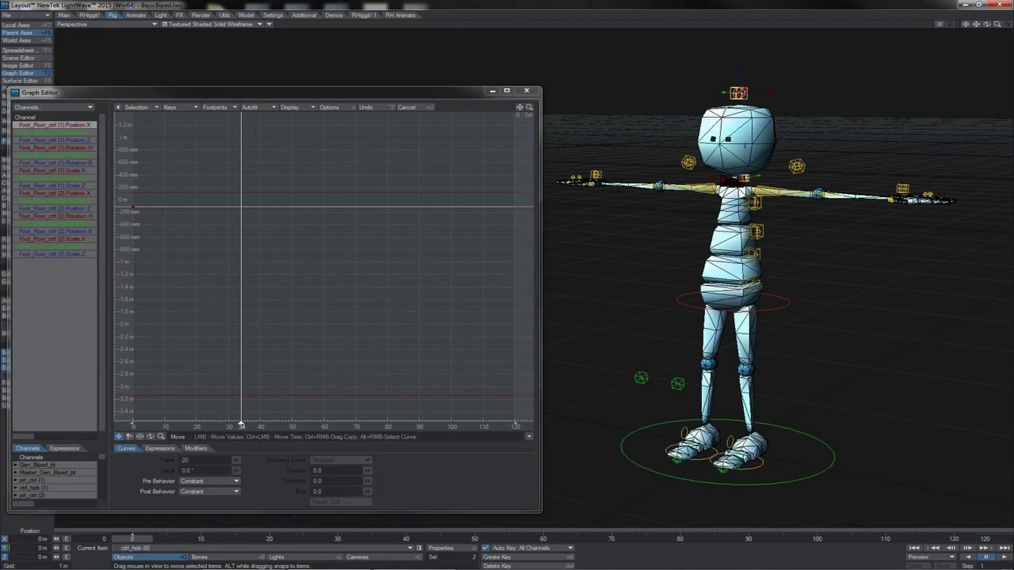
pyautogui.click(446, 95)
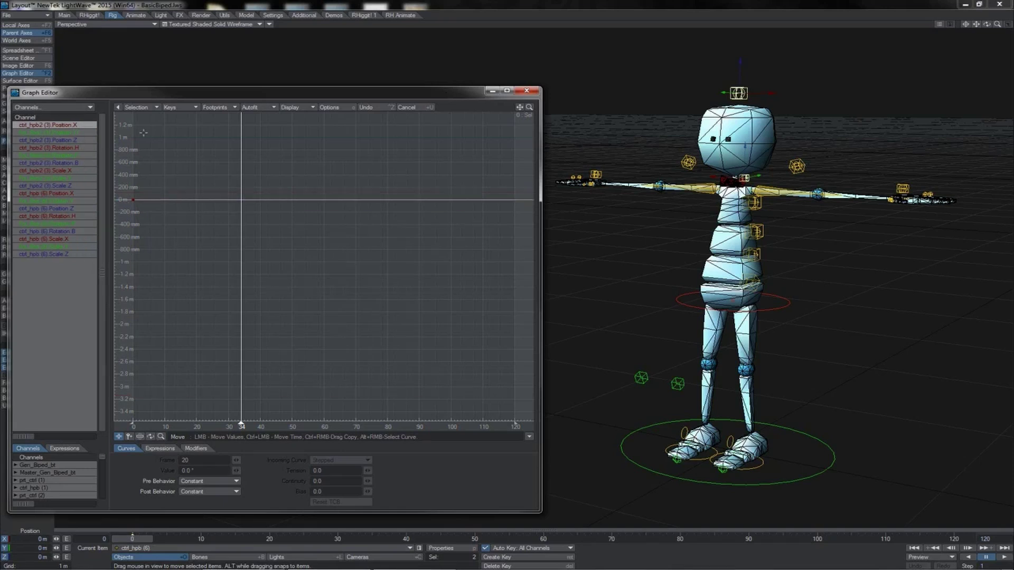
pyautogui.keyDown('shift'); pyautogui.click(58, 254); pyautogui.keyUp('shift')
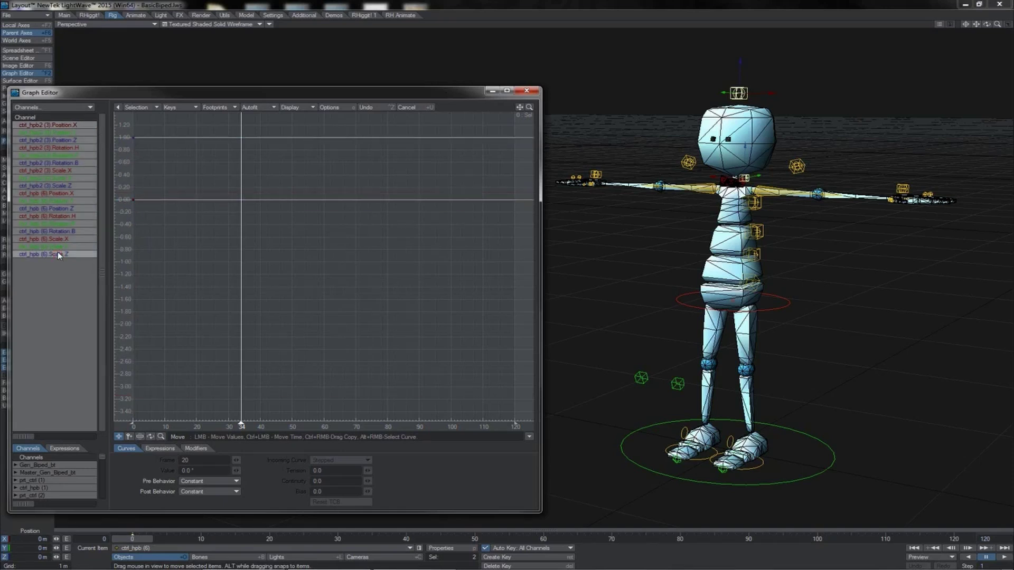
pyautogui.click(63, 108)
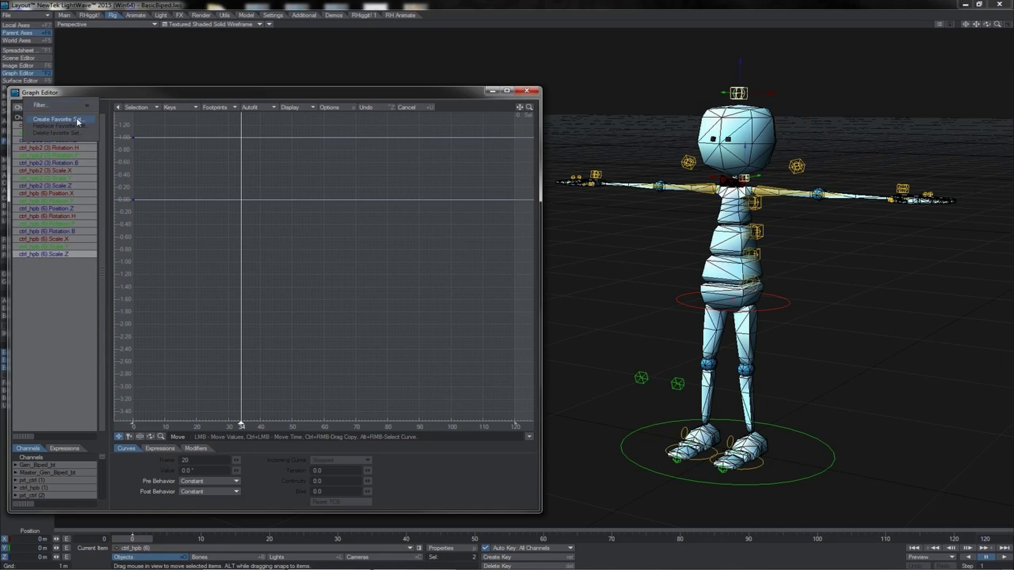
pyautogui.click(77, 118)
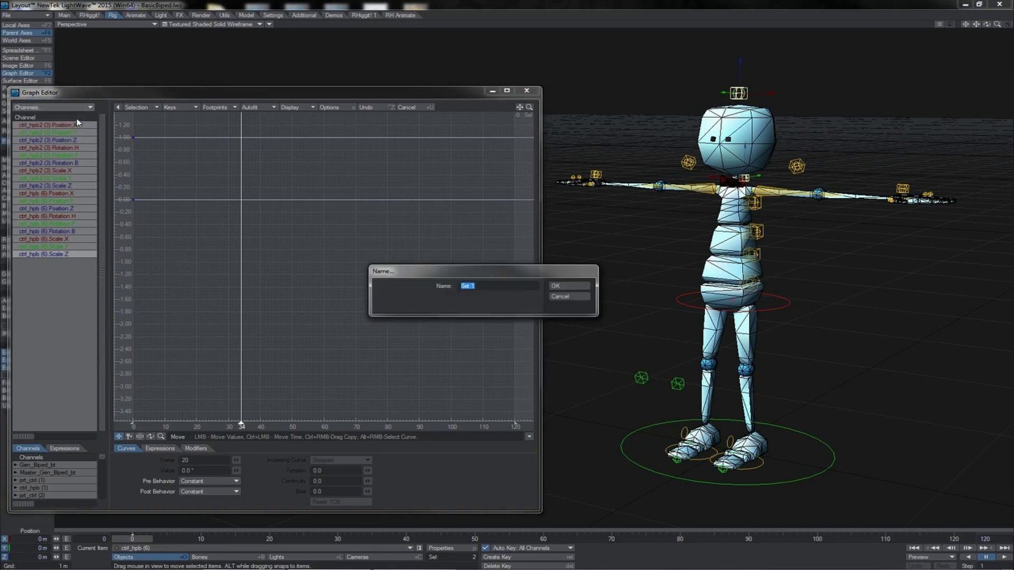
pyautogui.press('Return')
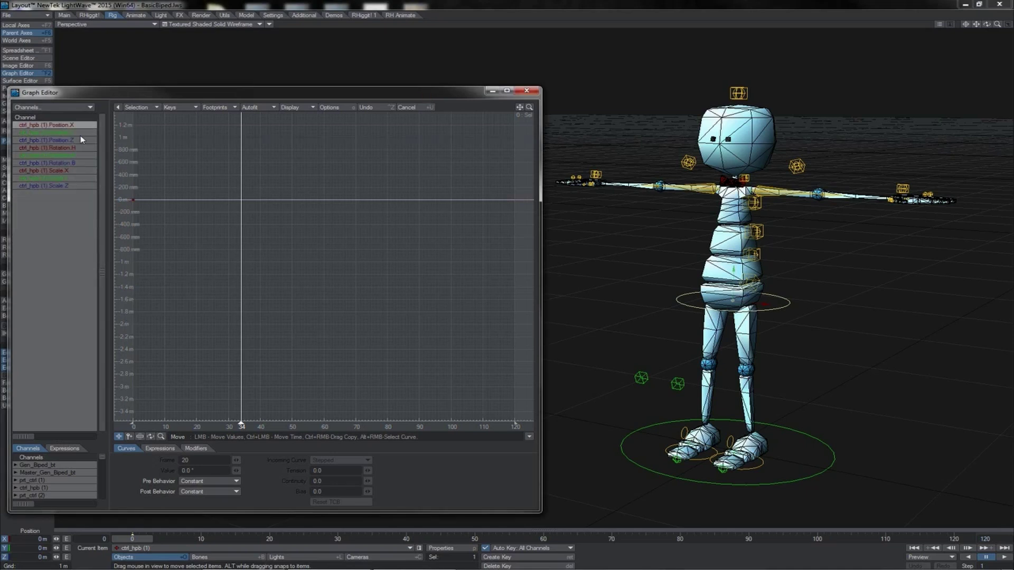
# Load the HeadNeck favorite set and inspect the Rotation P and Rotation H curves
pyautogui.click(58, 108)
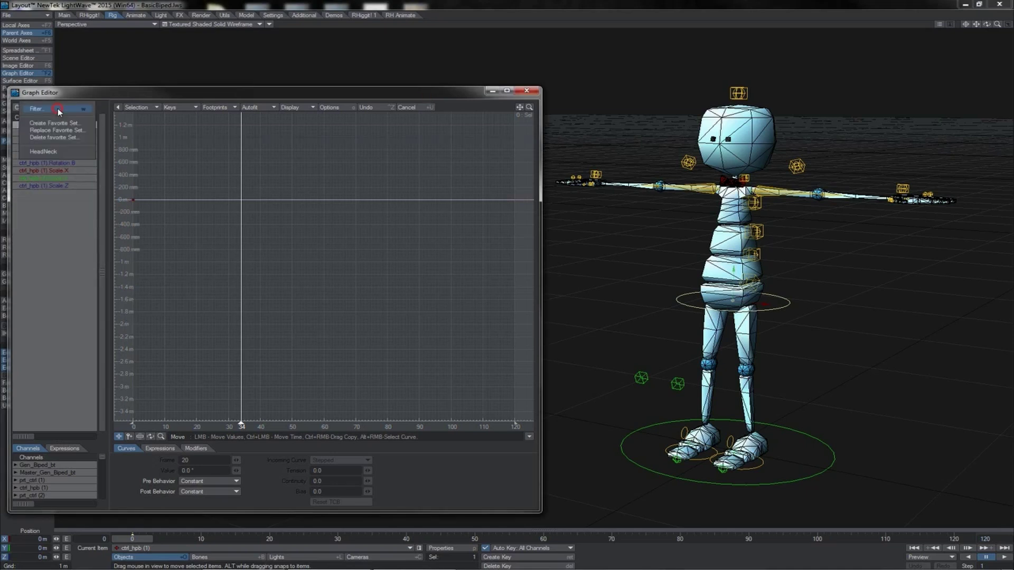
pyautogui.click(69, 152)
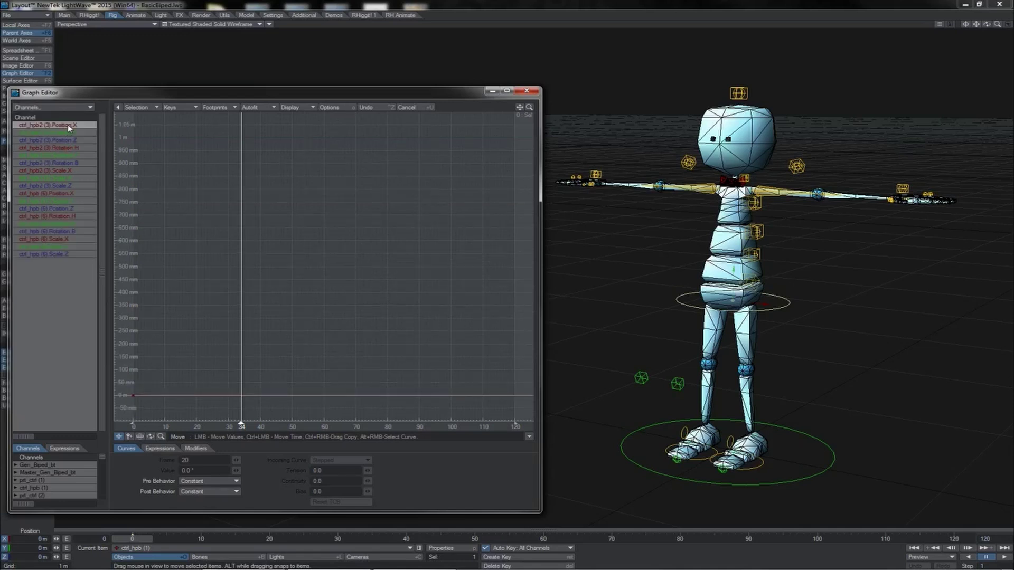
pyautogui.click(69, 215)
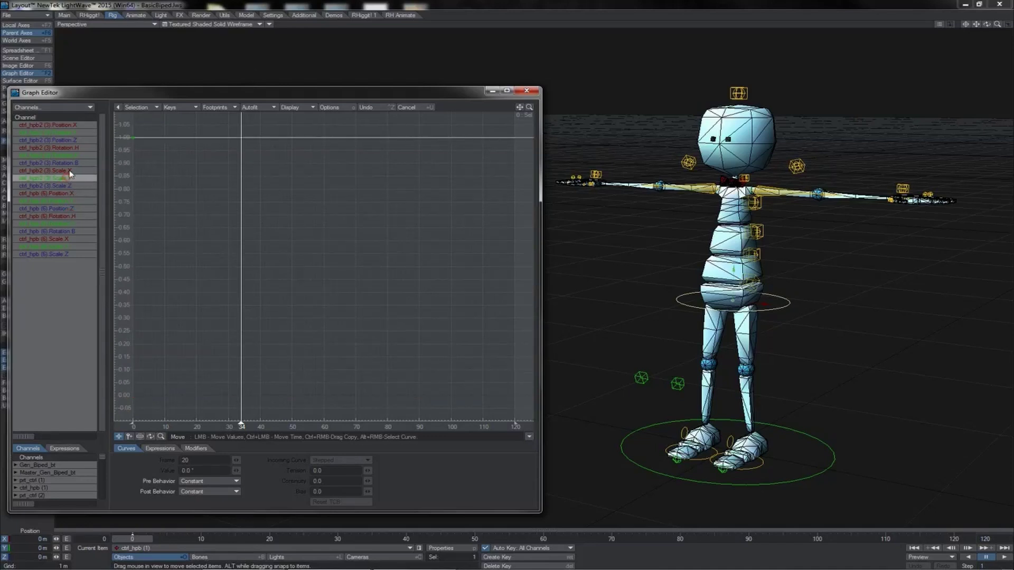
pyautogui.click(71, 156)
pyautogui.click(74, 148)
# Select a position channel, open its context menu, and dismiss it without choosing anything
pyautogui.click(74, 132)
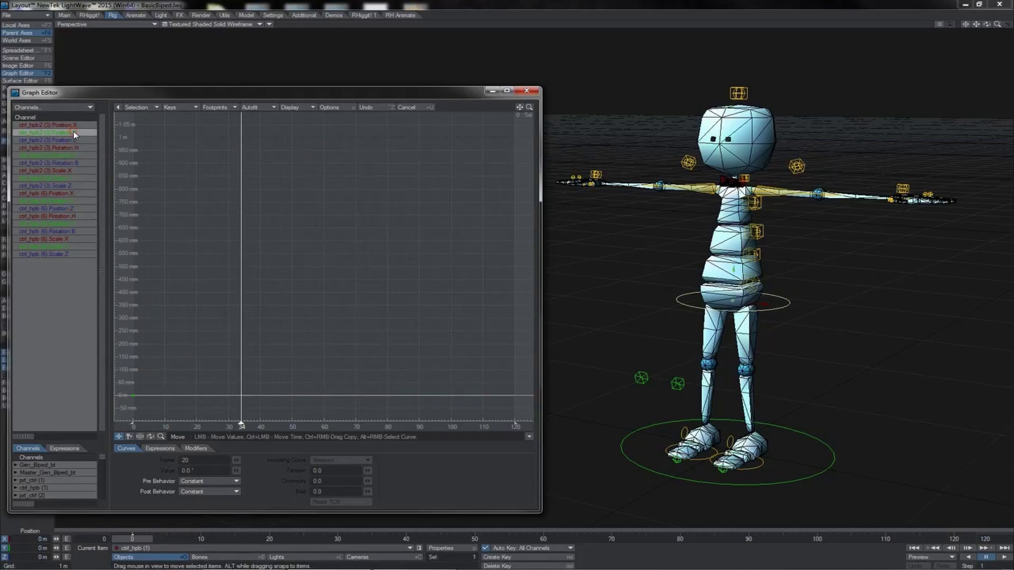
pyautogui.rightClick(74, 131)
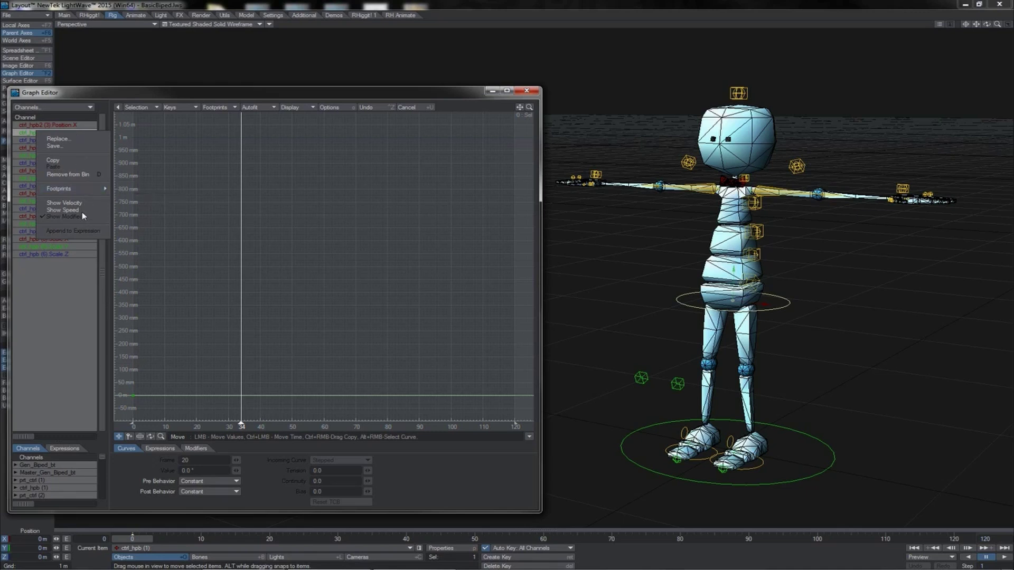
pyautogui.moveTo(72, 189)
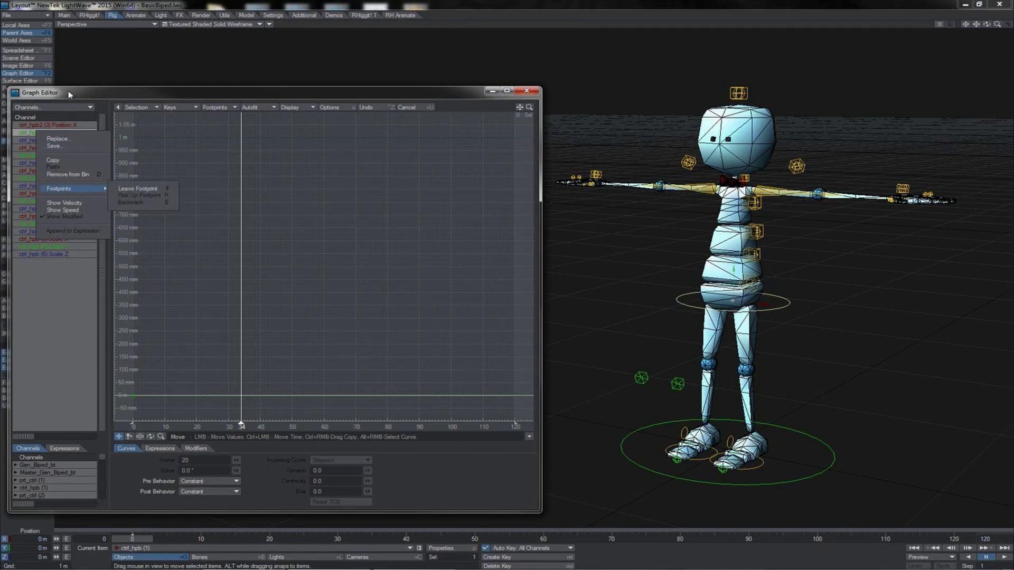
pyautogui.click(56, 191)
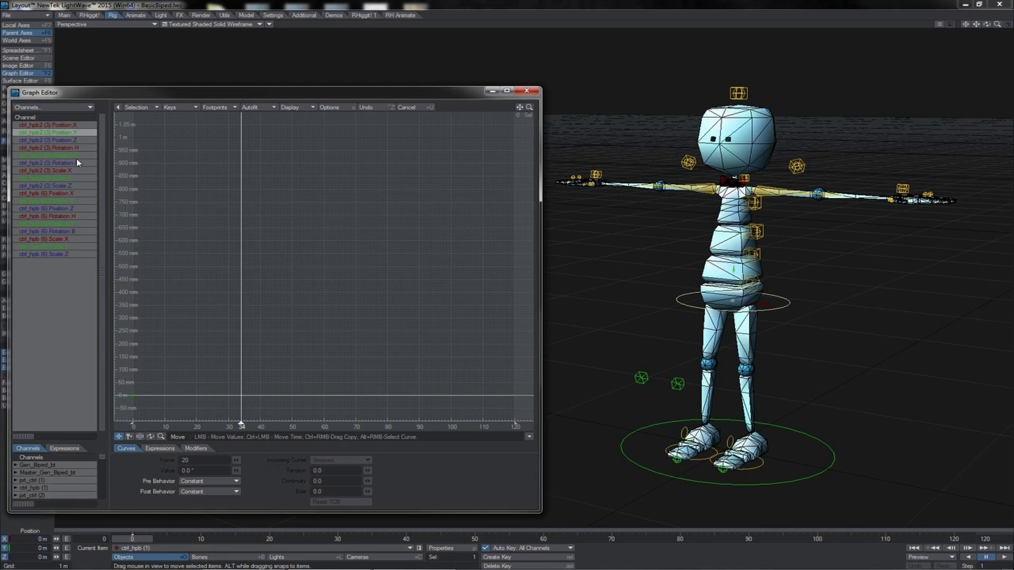
# Select the hand controls and the arm bones for the Graph Editor
pyautogui.click(870, 175)
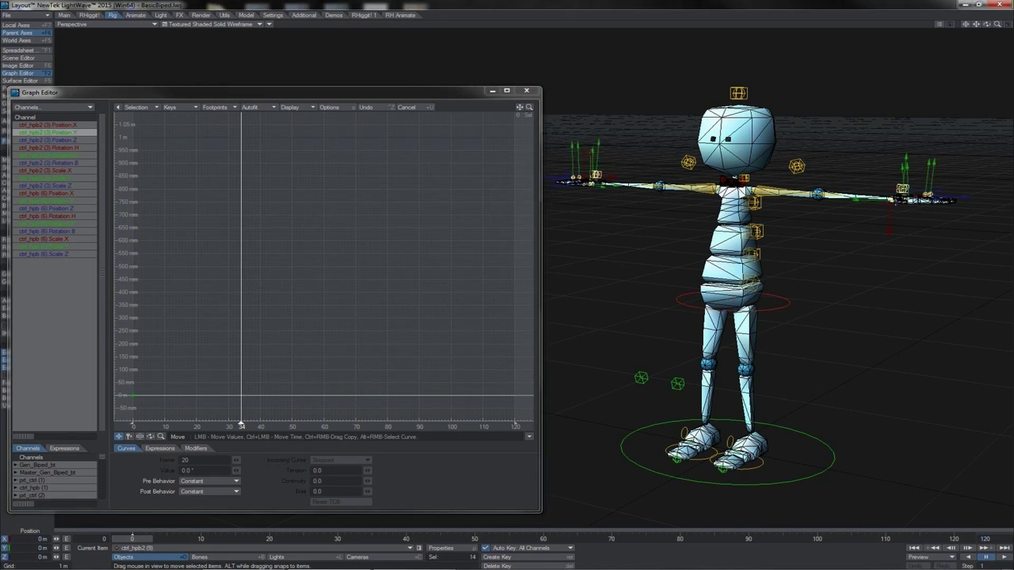
pyautogui.click(363, 95)
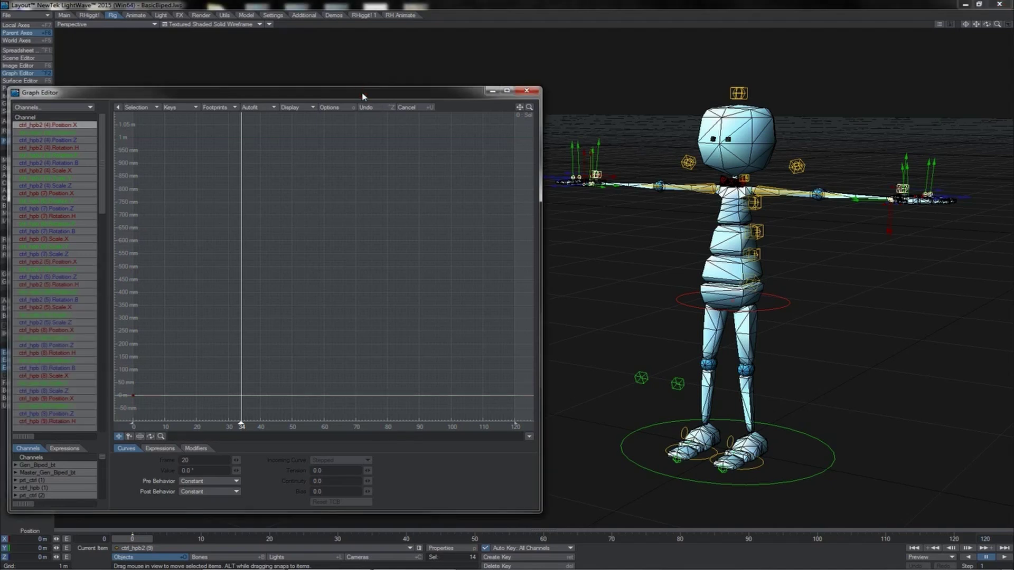
pyautogui.click(843, 186)
pyautogui.keyDown('shift'); pyautogui.click(846, 179); pyautogui.keyUp('shift')
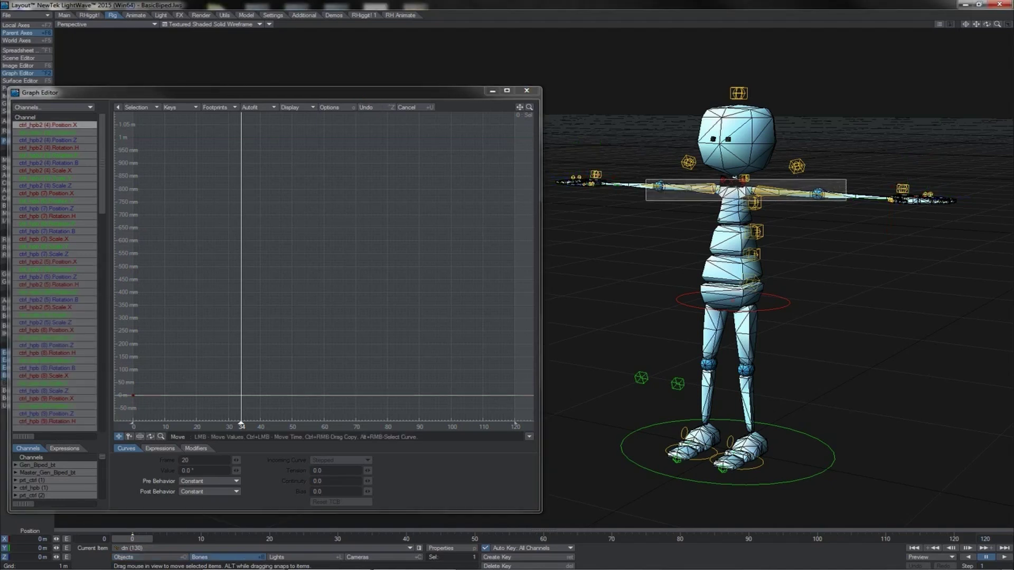
pyautogui.click(333, 96)
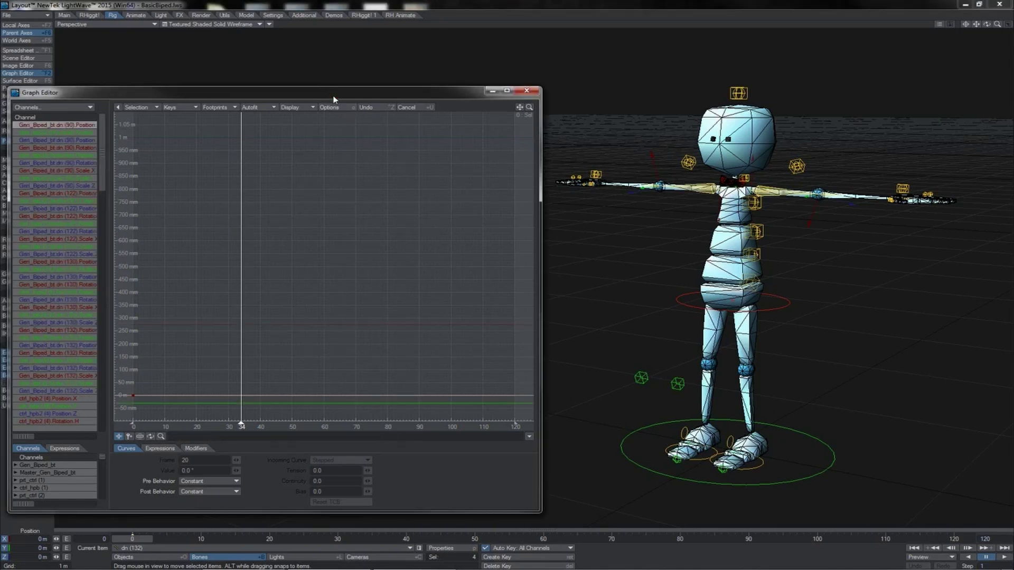
# Select all their channels, save them as favorite set 'handsArm', and close the Graph Editor
pyautogui.scroll(-10, 89, 420)
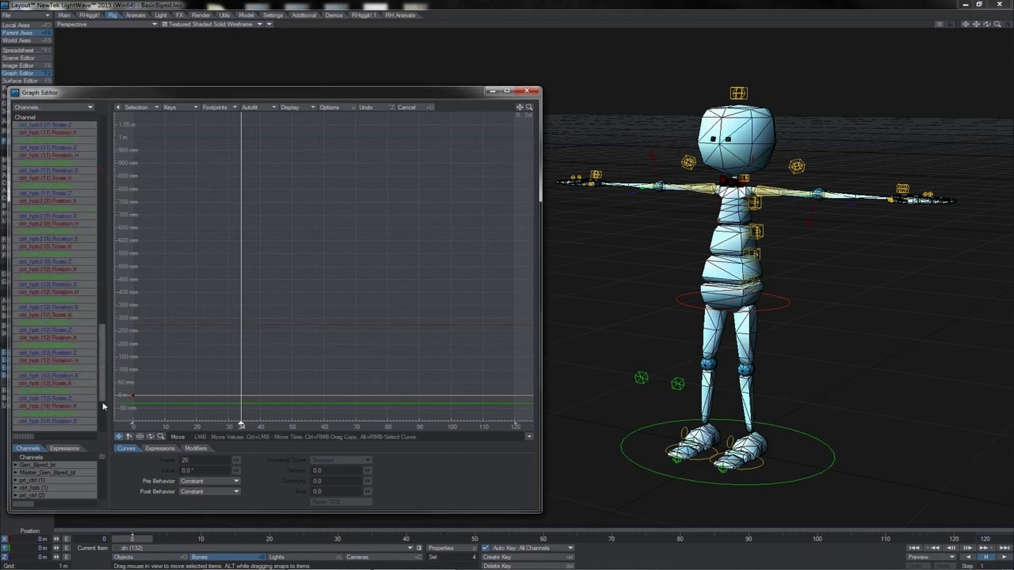
pyautogui.click(90, 420)
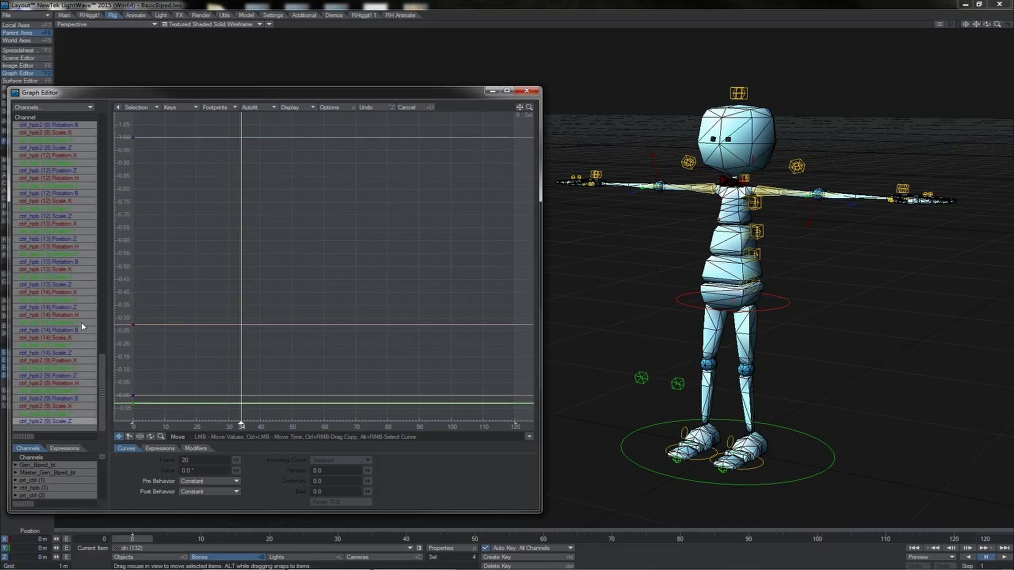
pyautogui.click(67, 108)
pyautogui.click(68, 121)
pyautogui.write('handsArm')
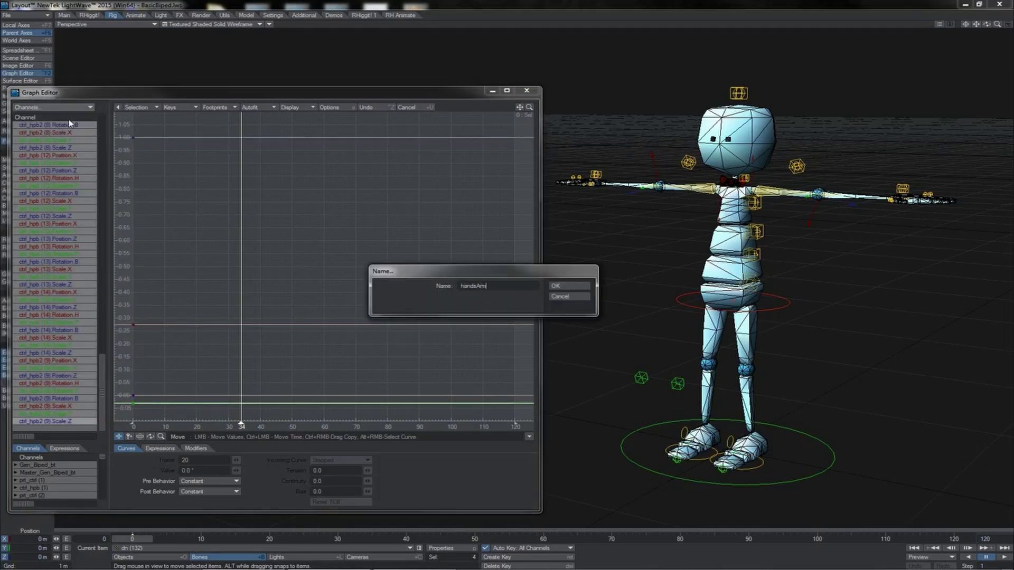
pyautogui.press('Return')
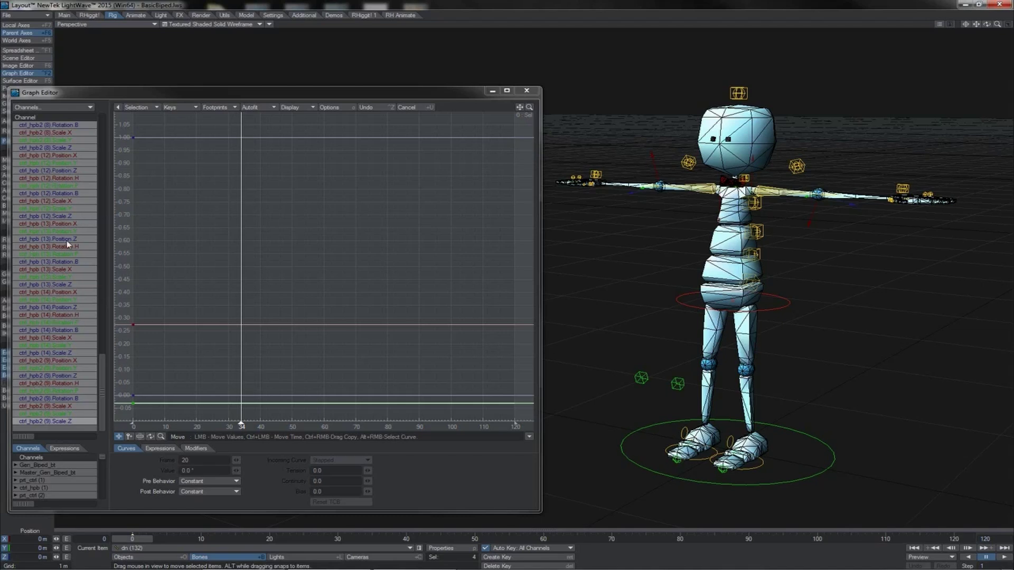
pyautogui.click(527, 91)
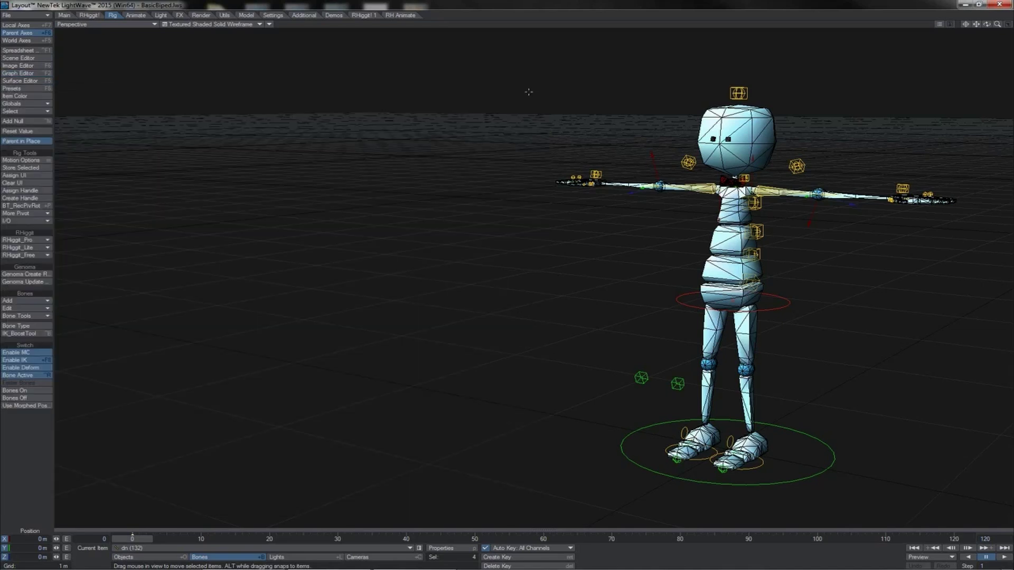